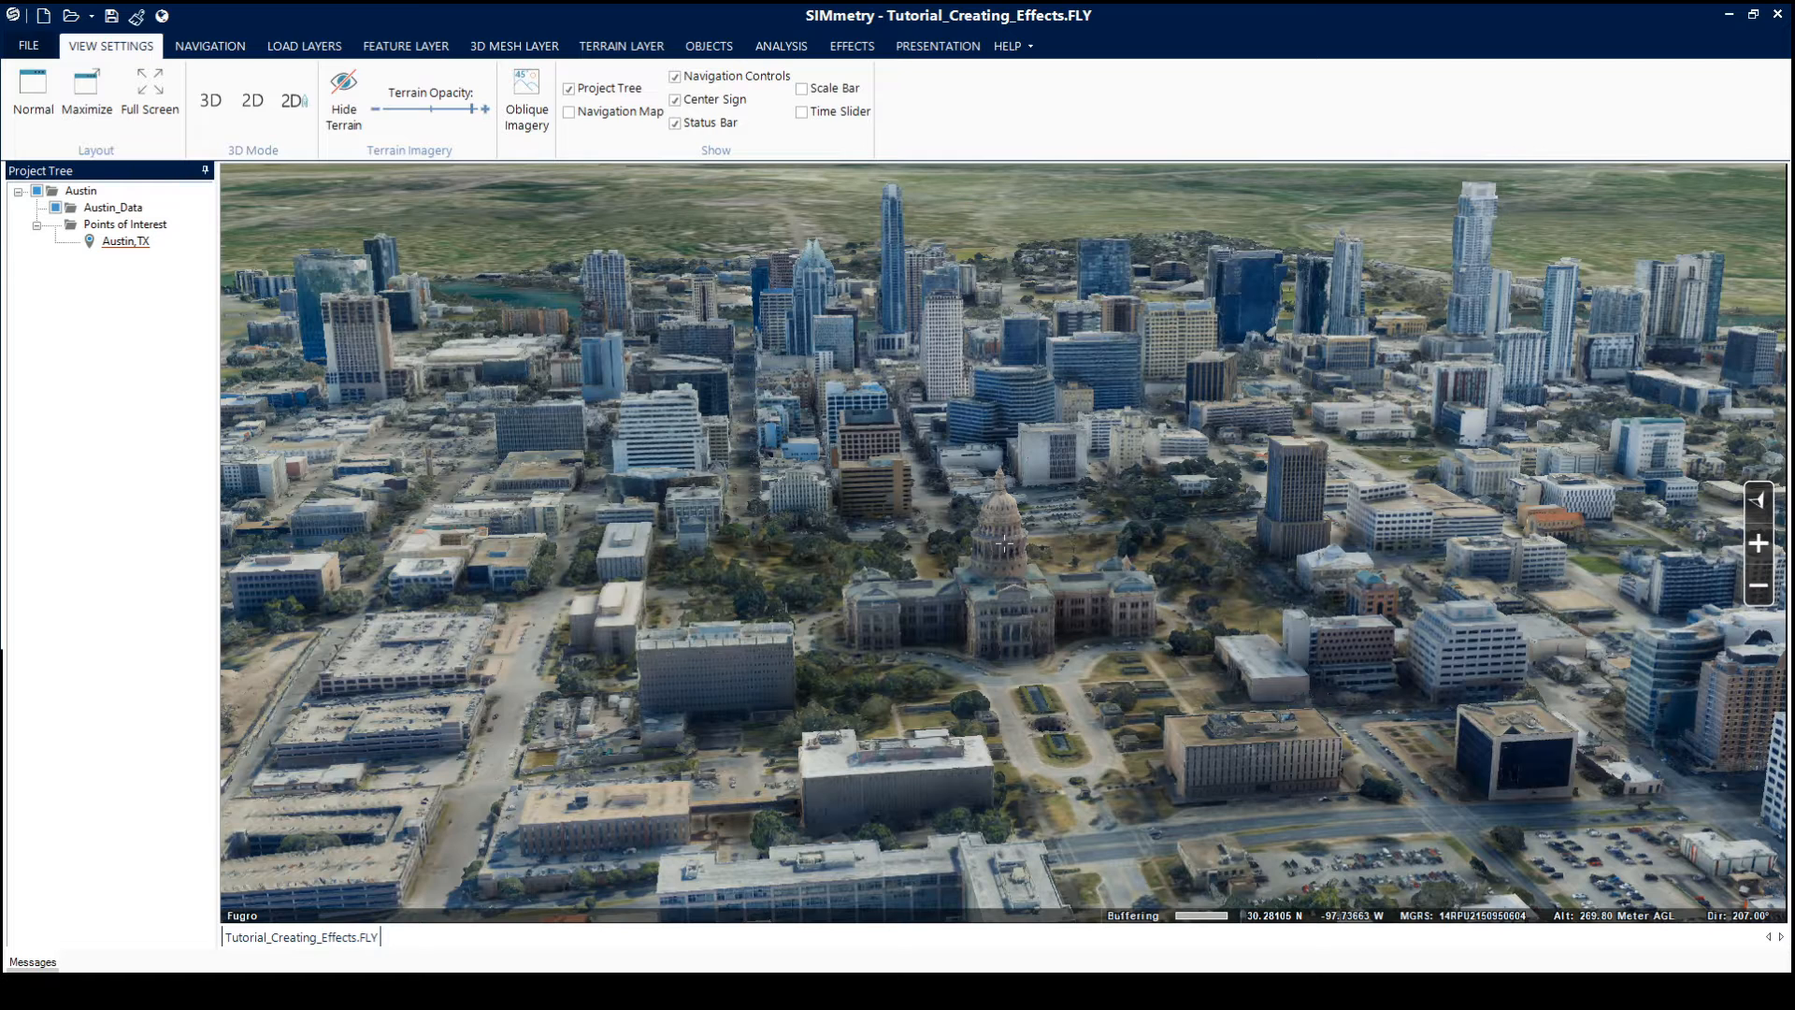
Turn on the sun and shadow environment effects for the Austin scene.
left_click(853, 47)
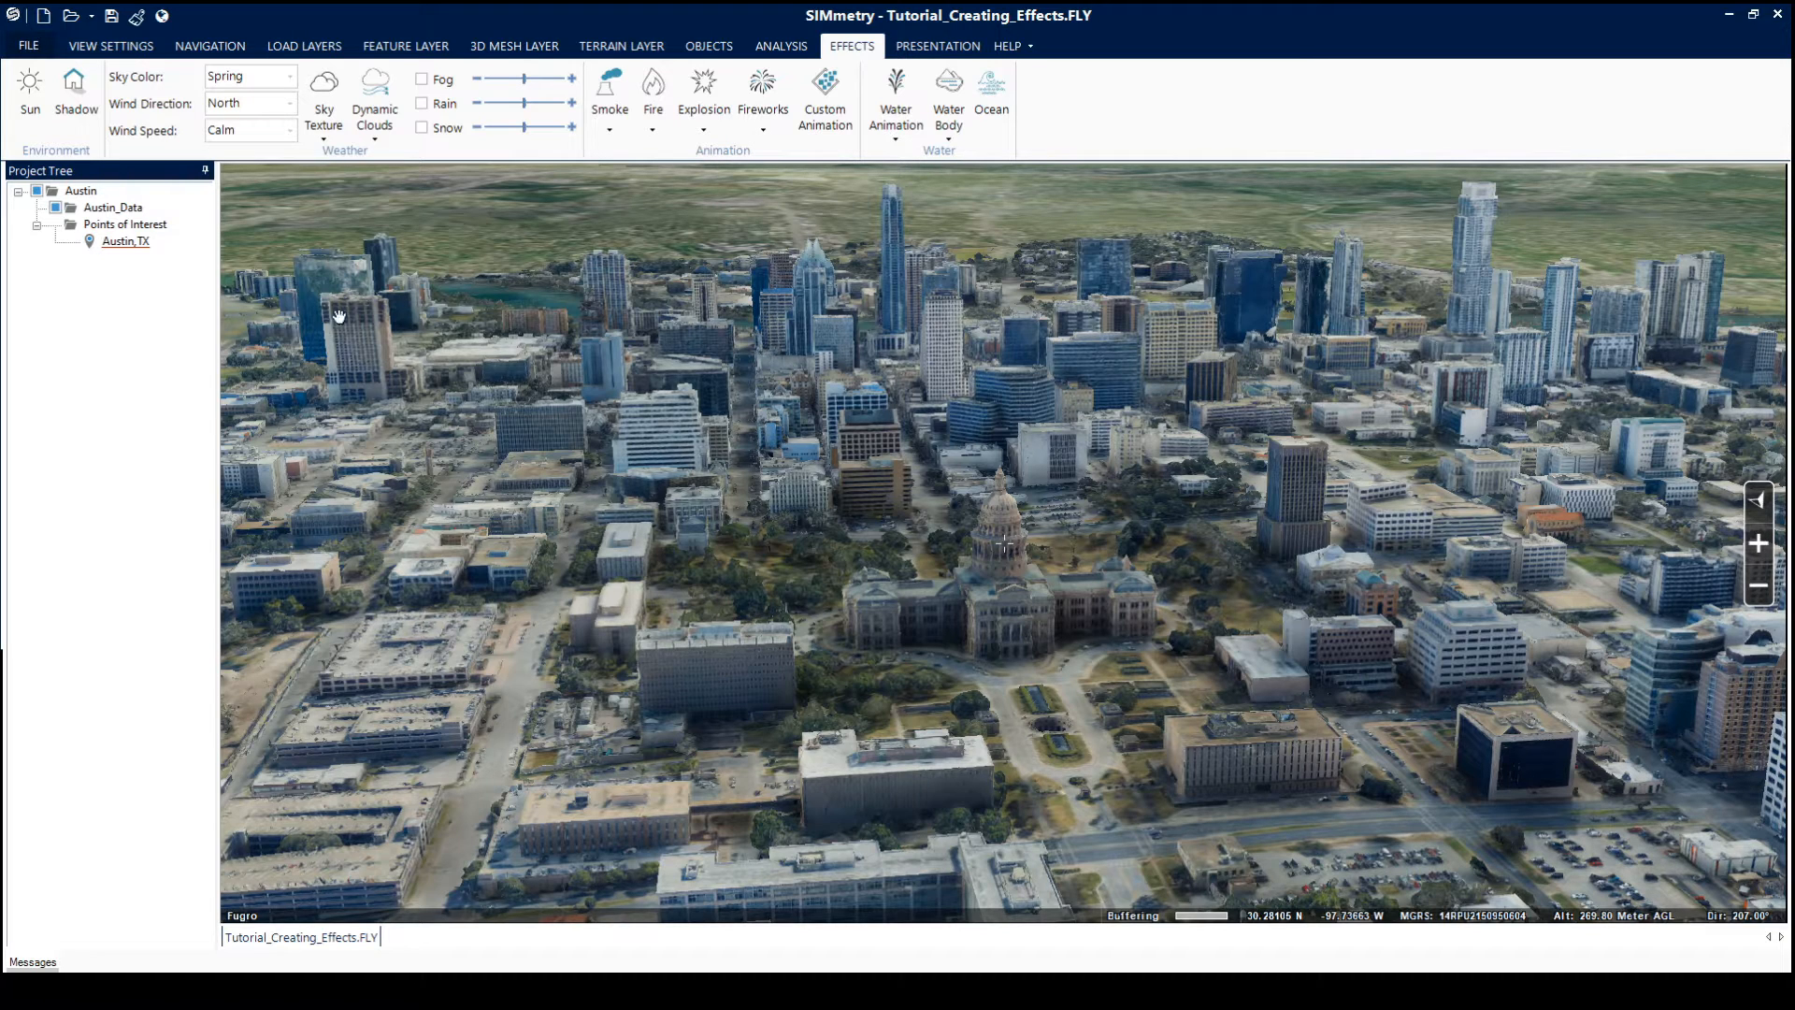
left_click(36, 124)
left_click(93, 121)
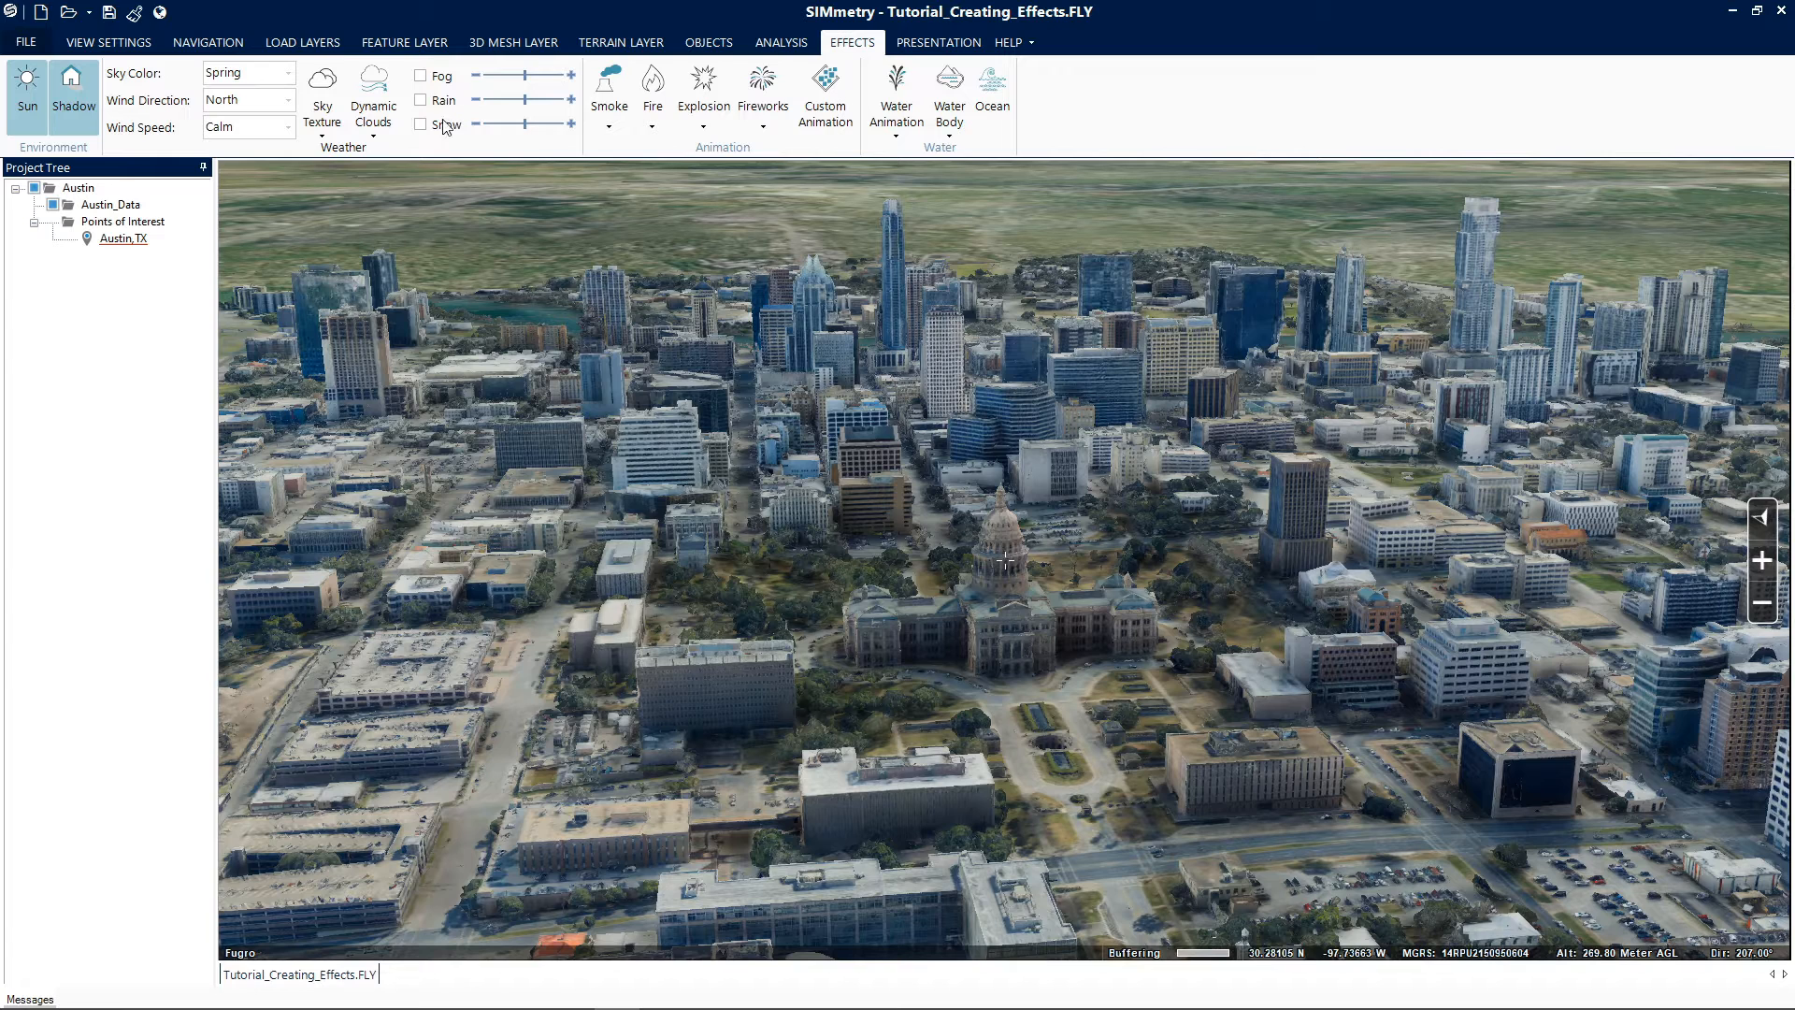
Set the weather to a Summer sky color, North wind direction and Calm wind speed.
left_click(288, 81)
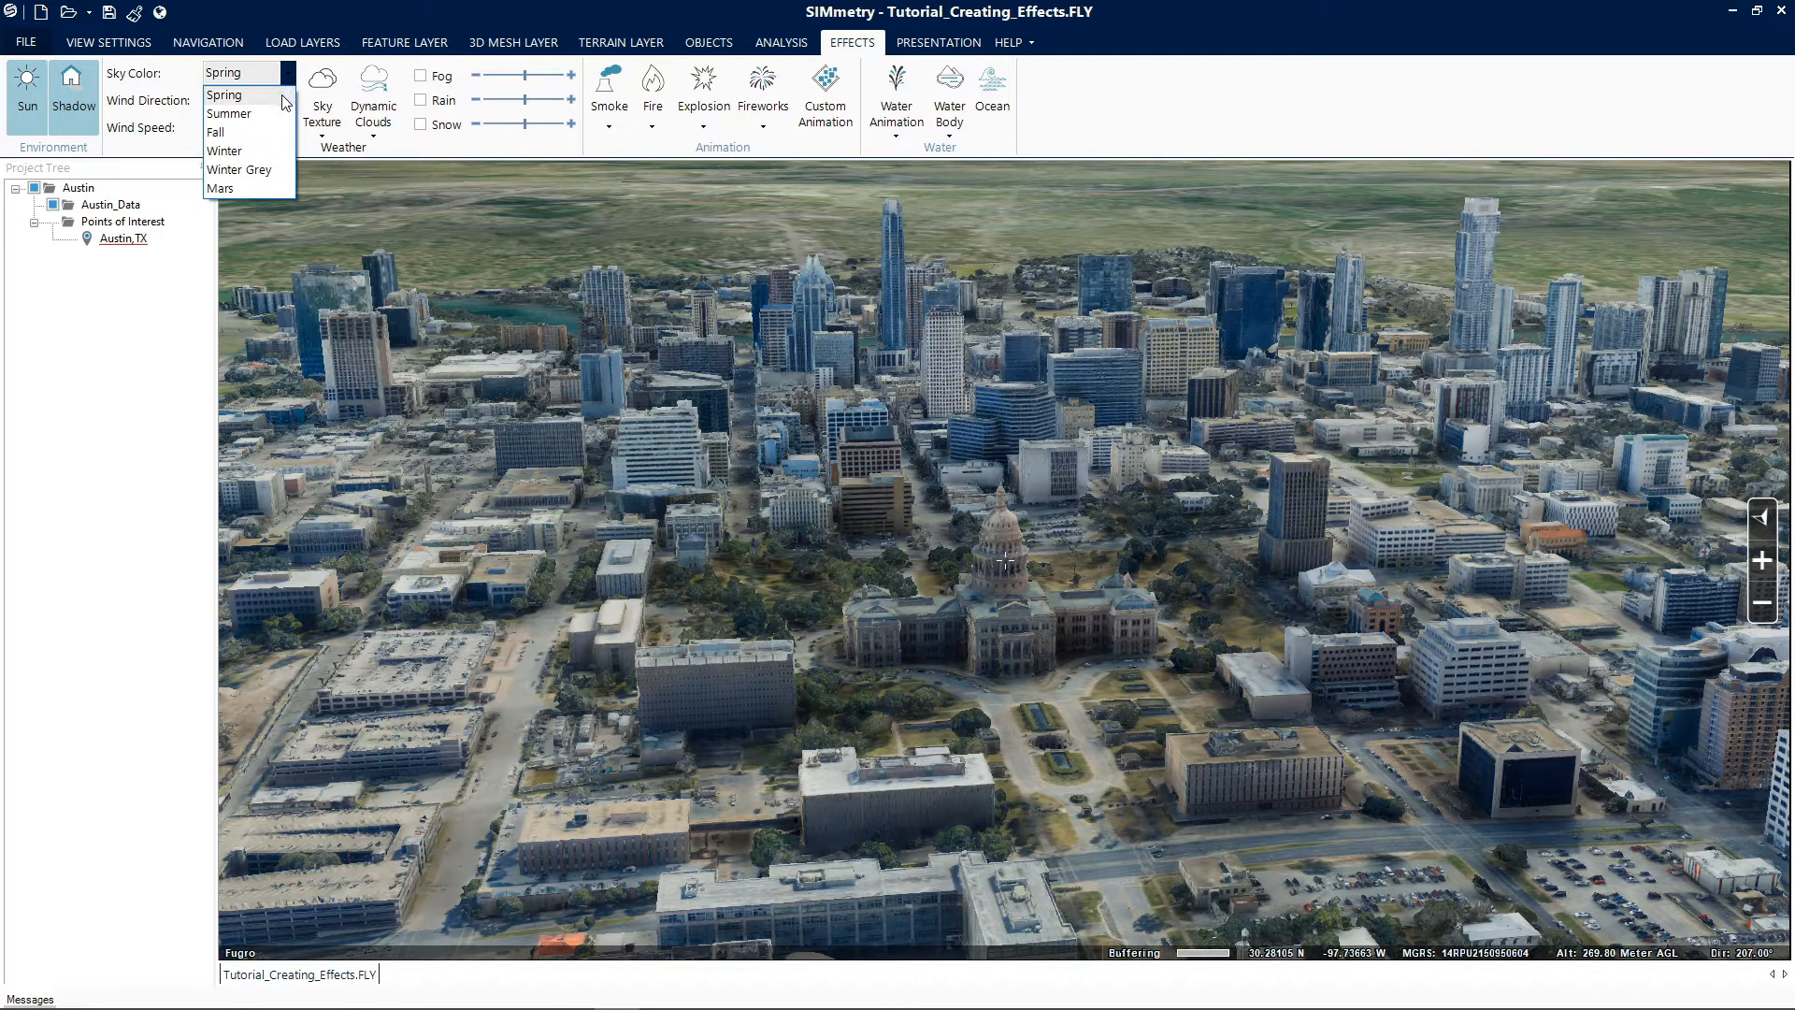
left_click(278, 119)
left_click(288, 100)
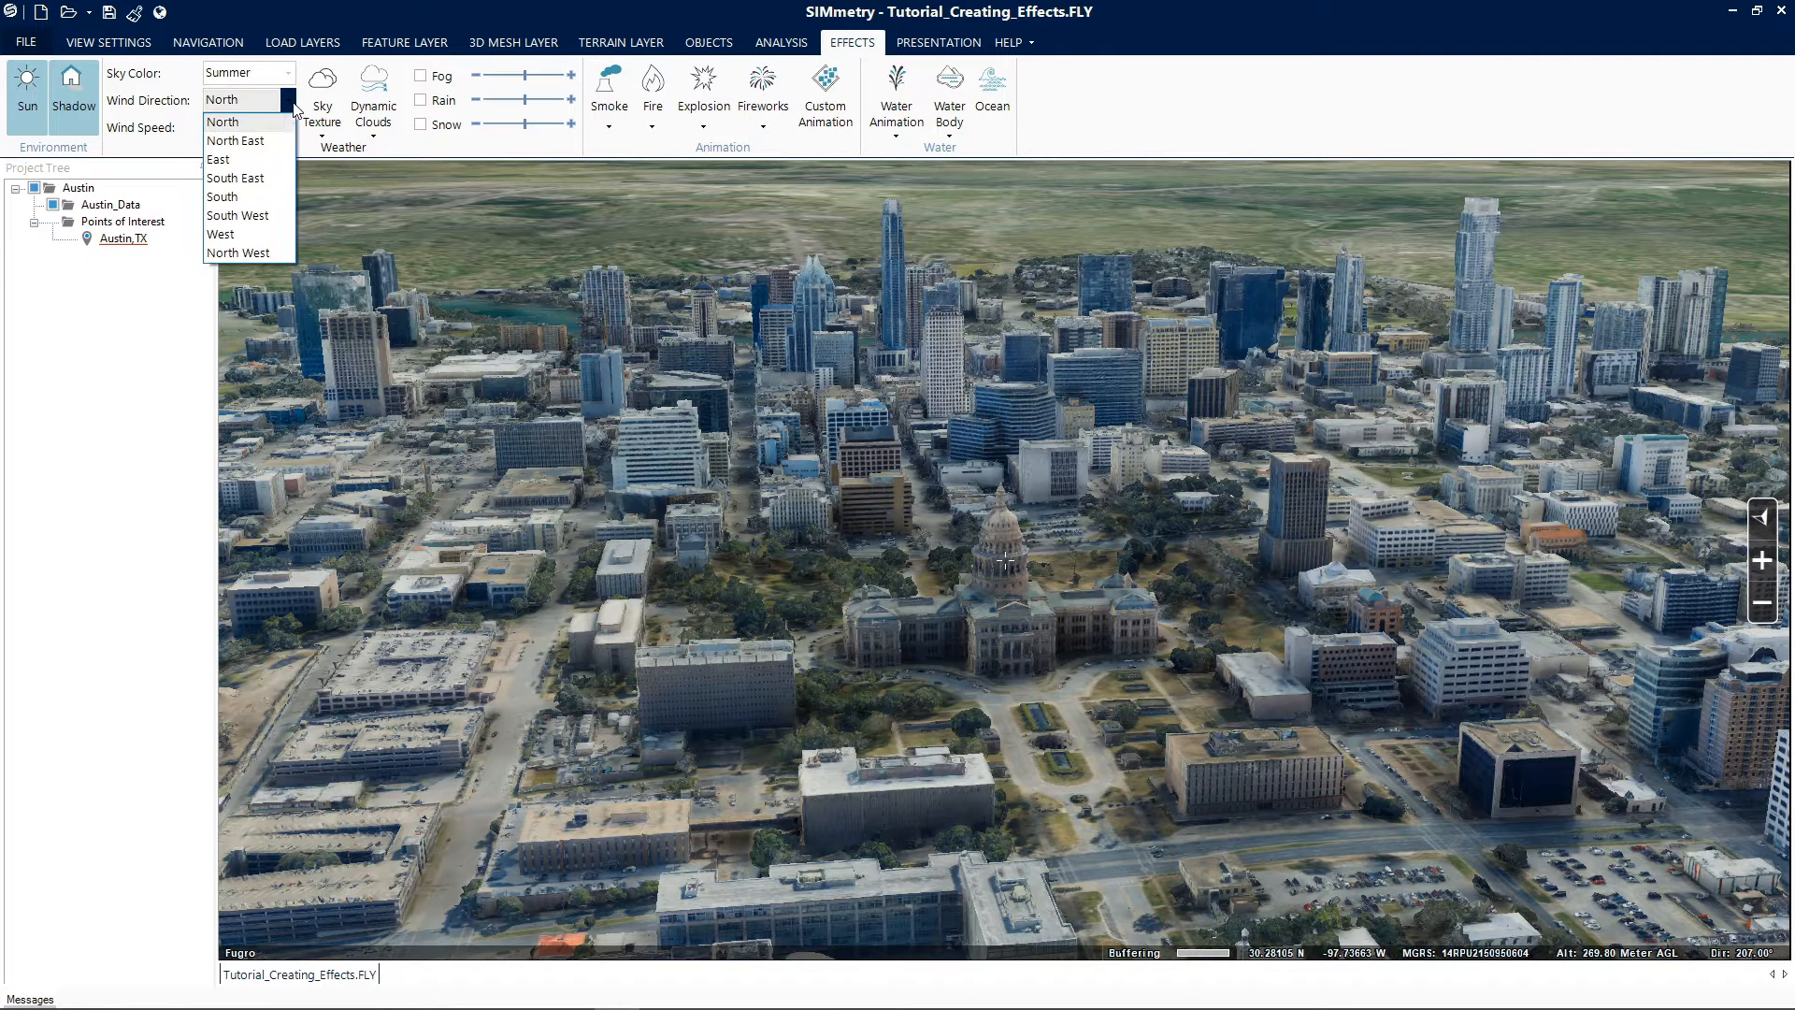
left_click(283, 129)
left_click(283, 128)
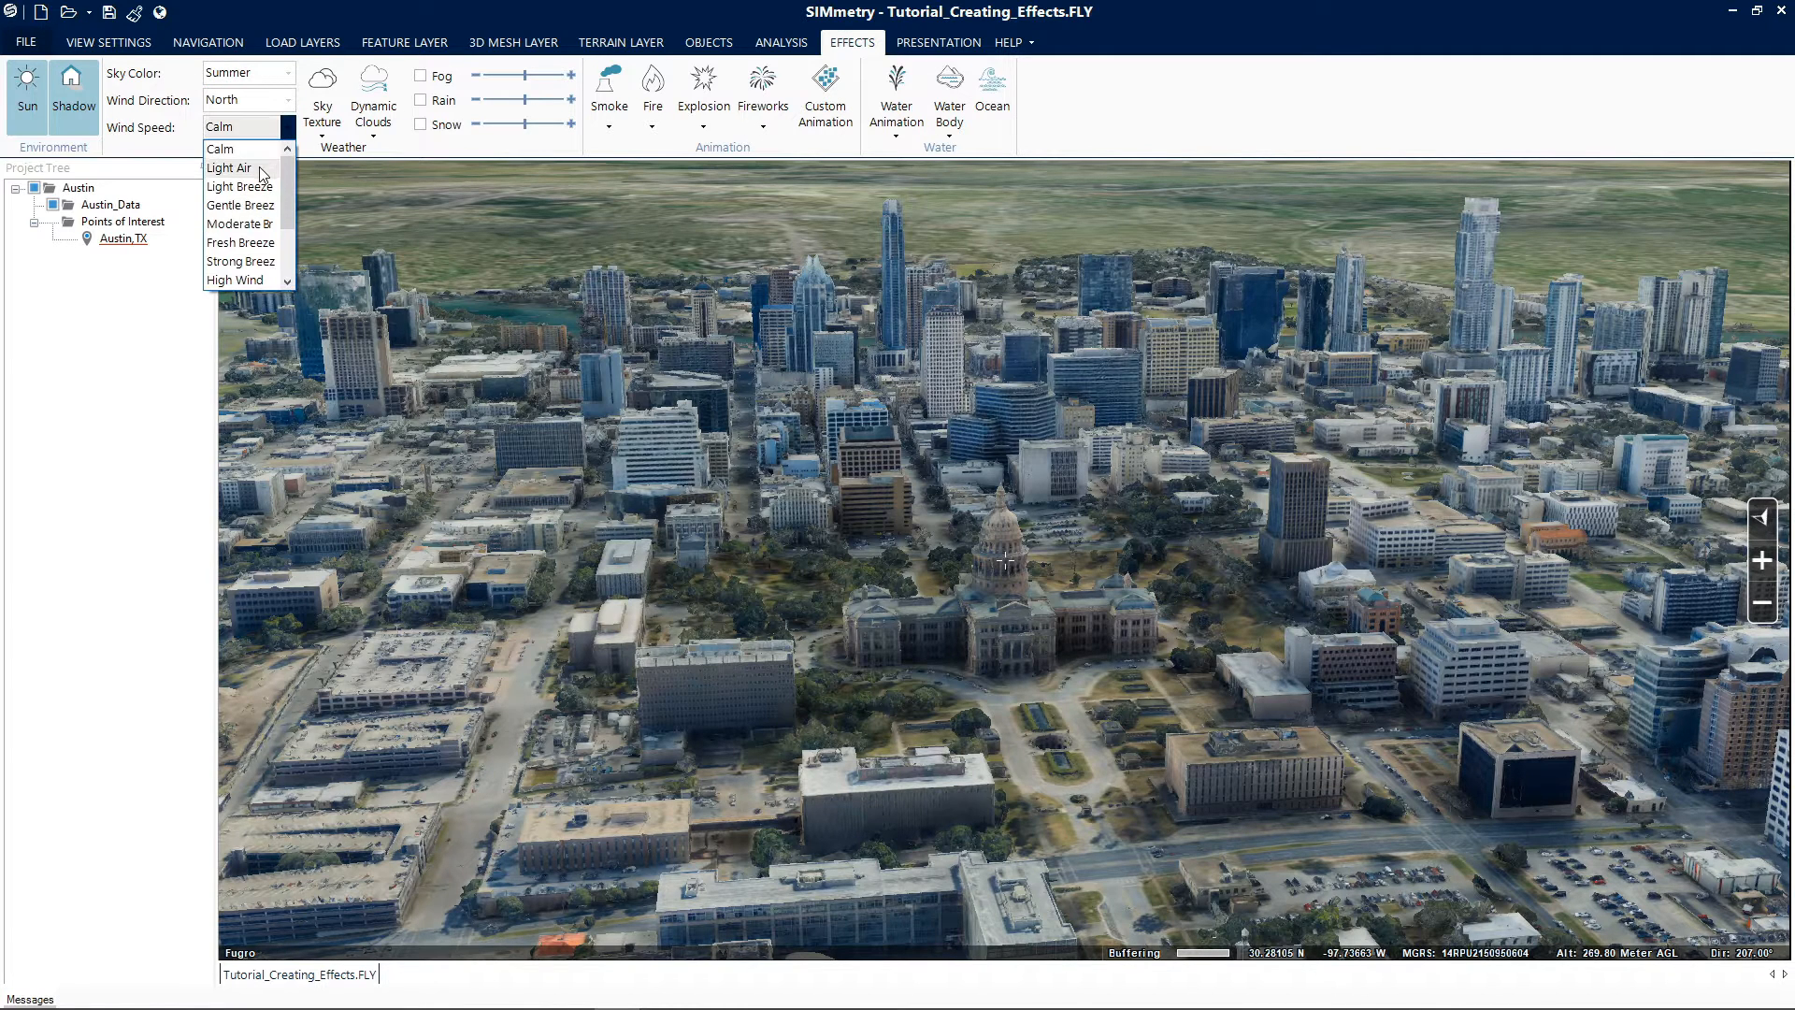
left_click(264, 149)
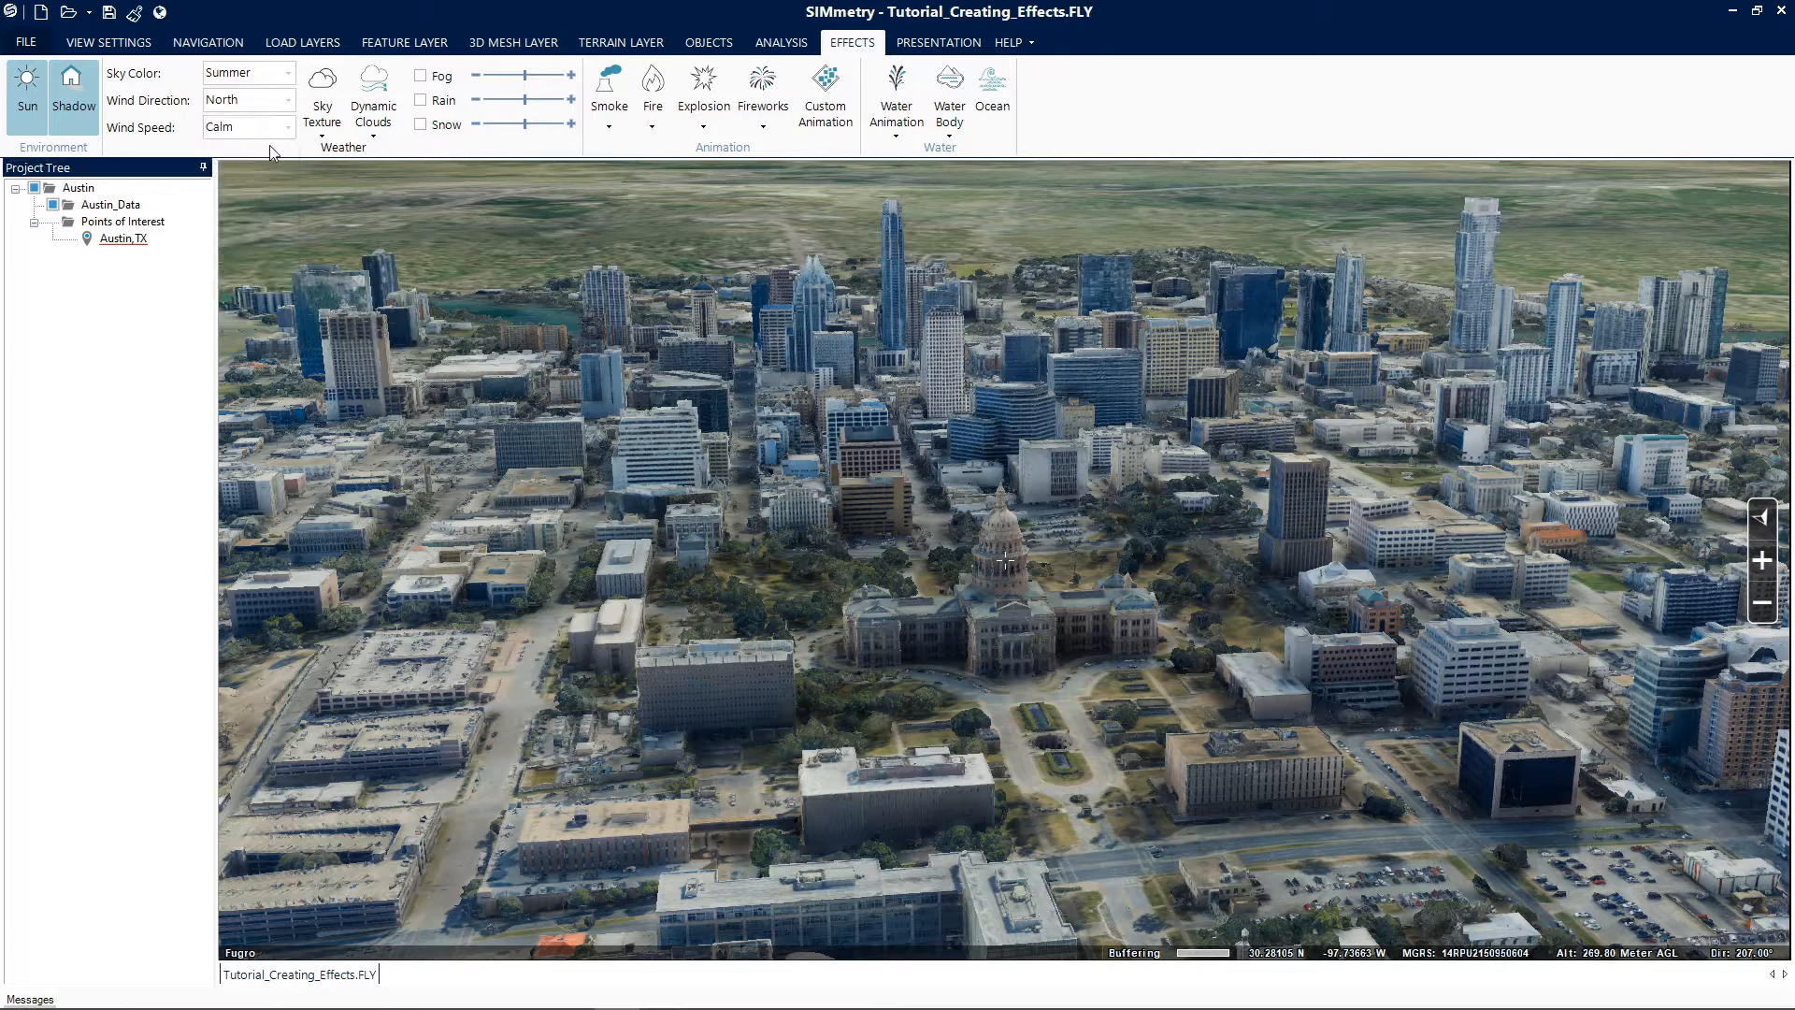
left_click(337, 138)
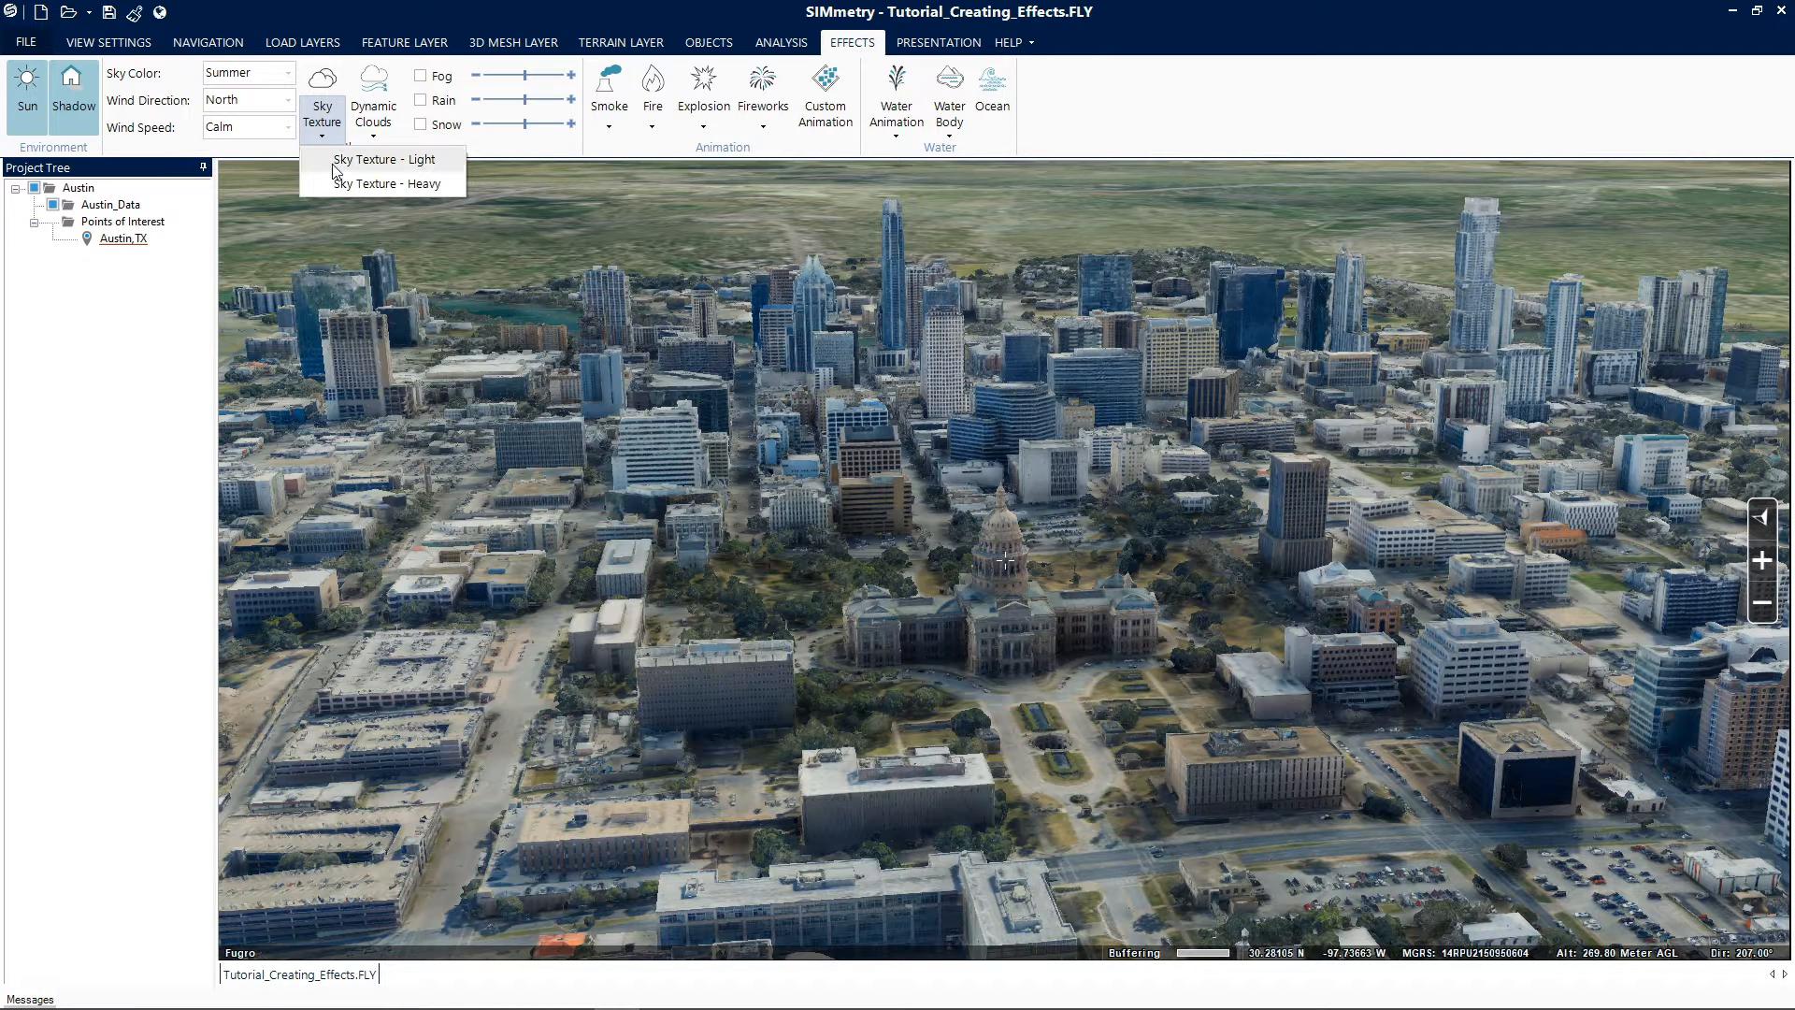
left_click(337, 138)
left_click(366, 137)
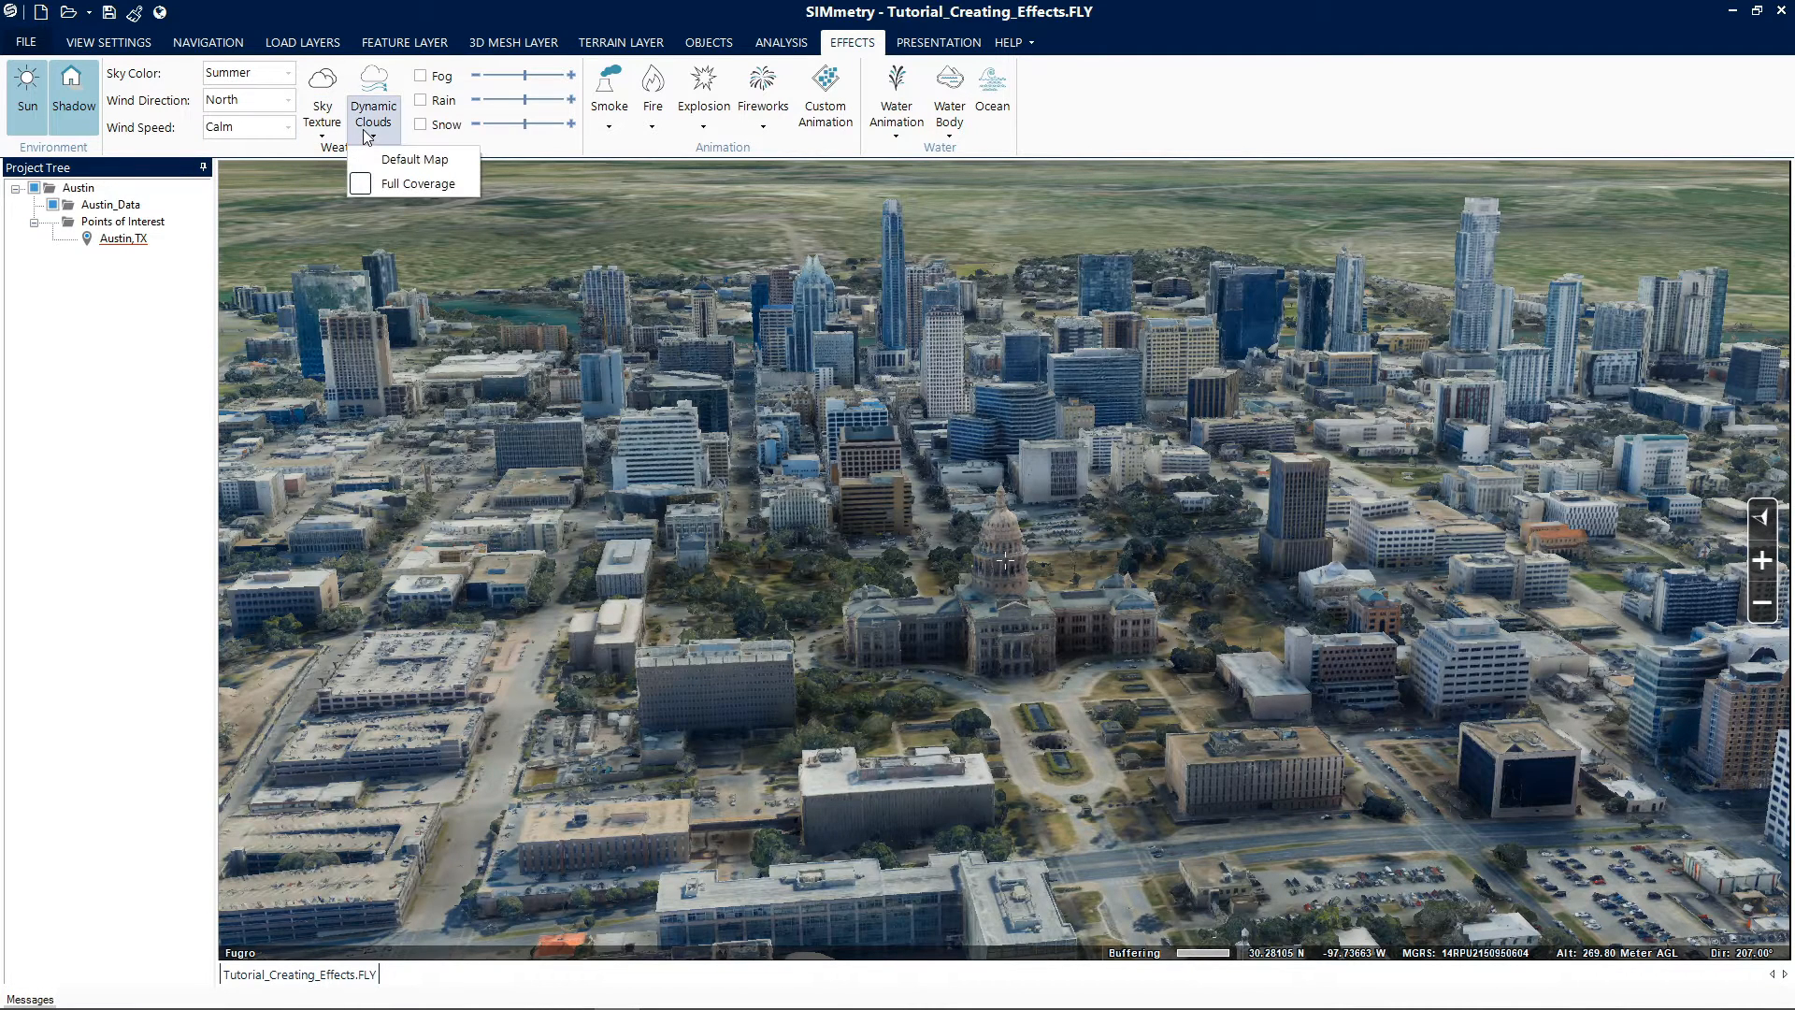
left_click(371, 157)
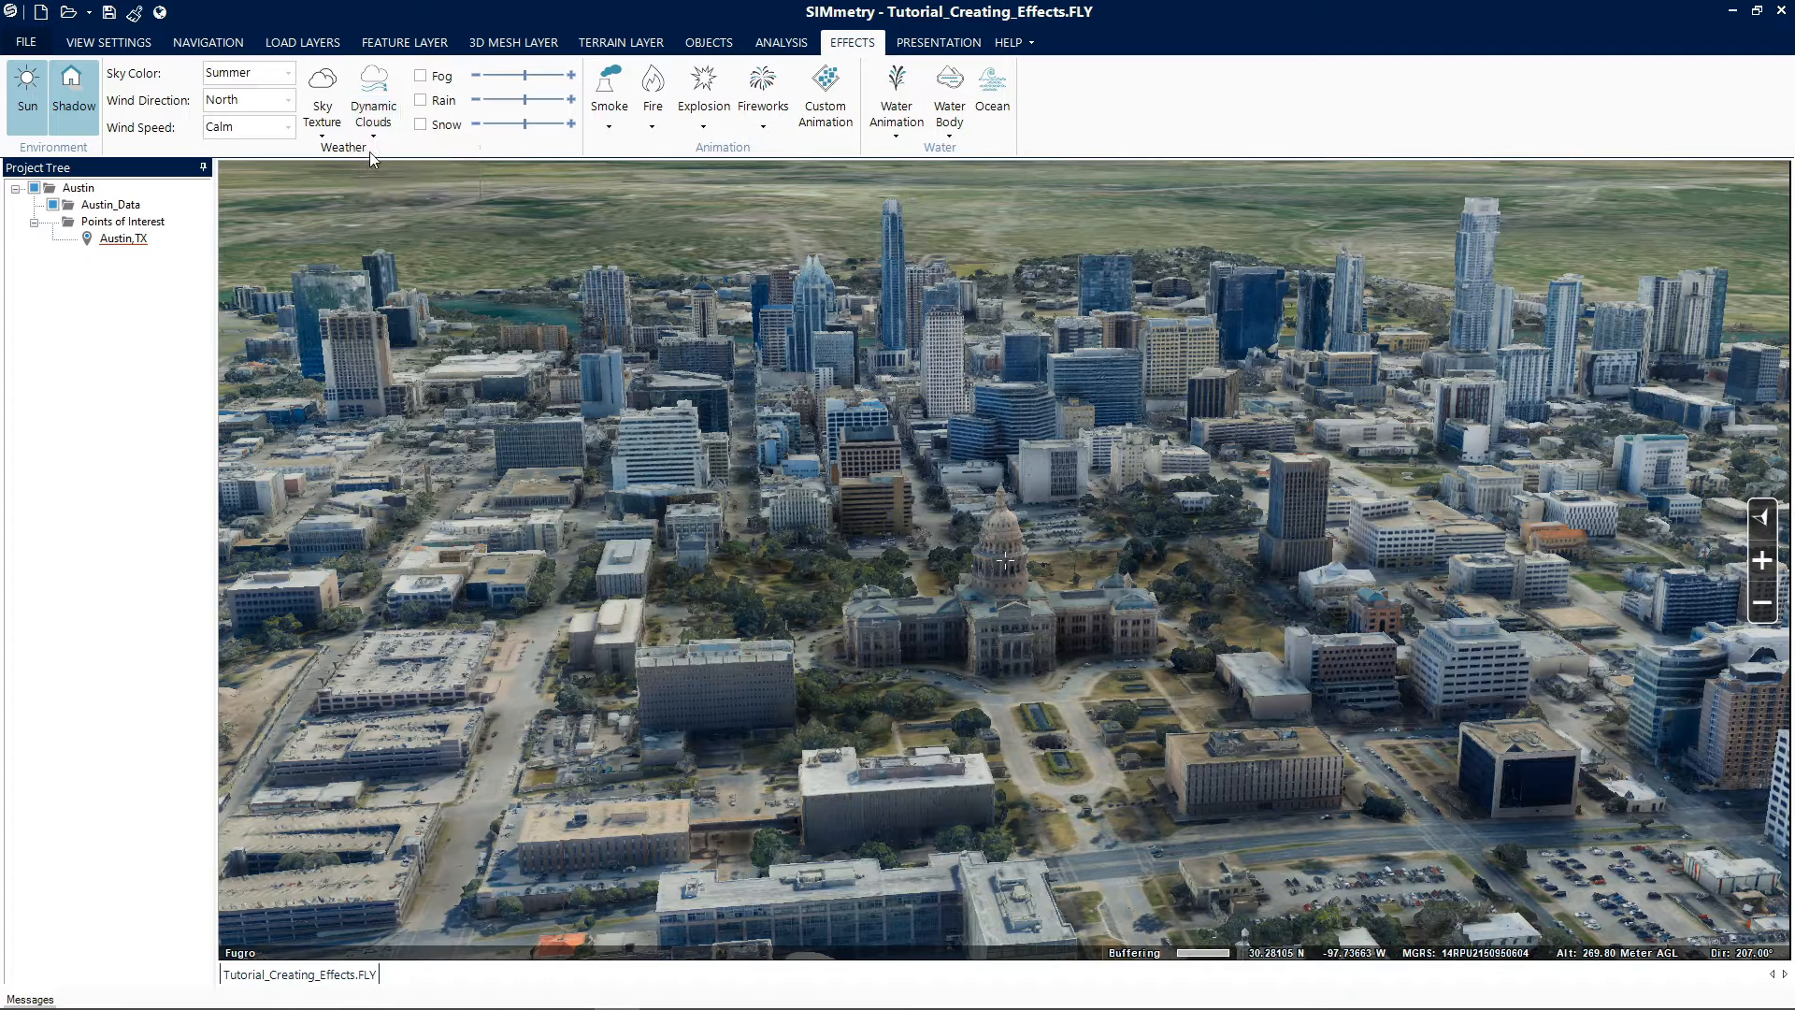
Try the fog effect on the city scene, adjust its intensity slightly and turn it off again.
left_click(421, 77)
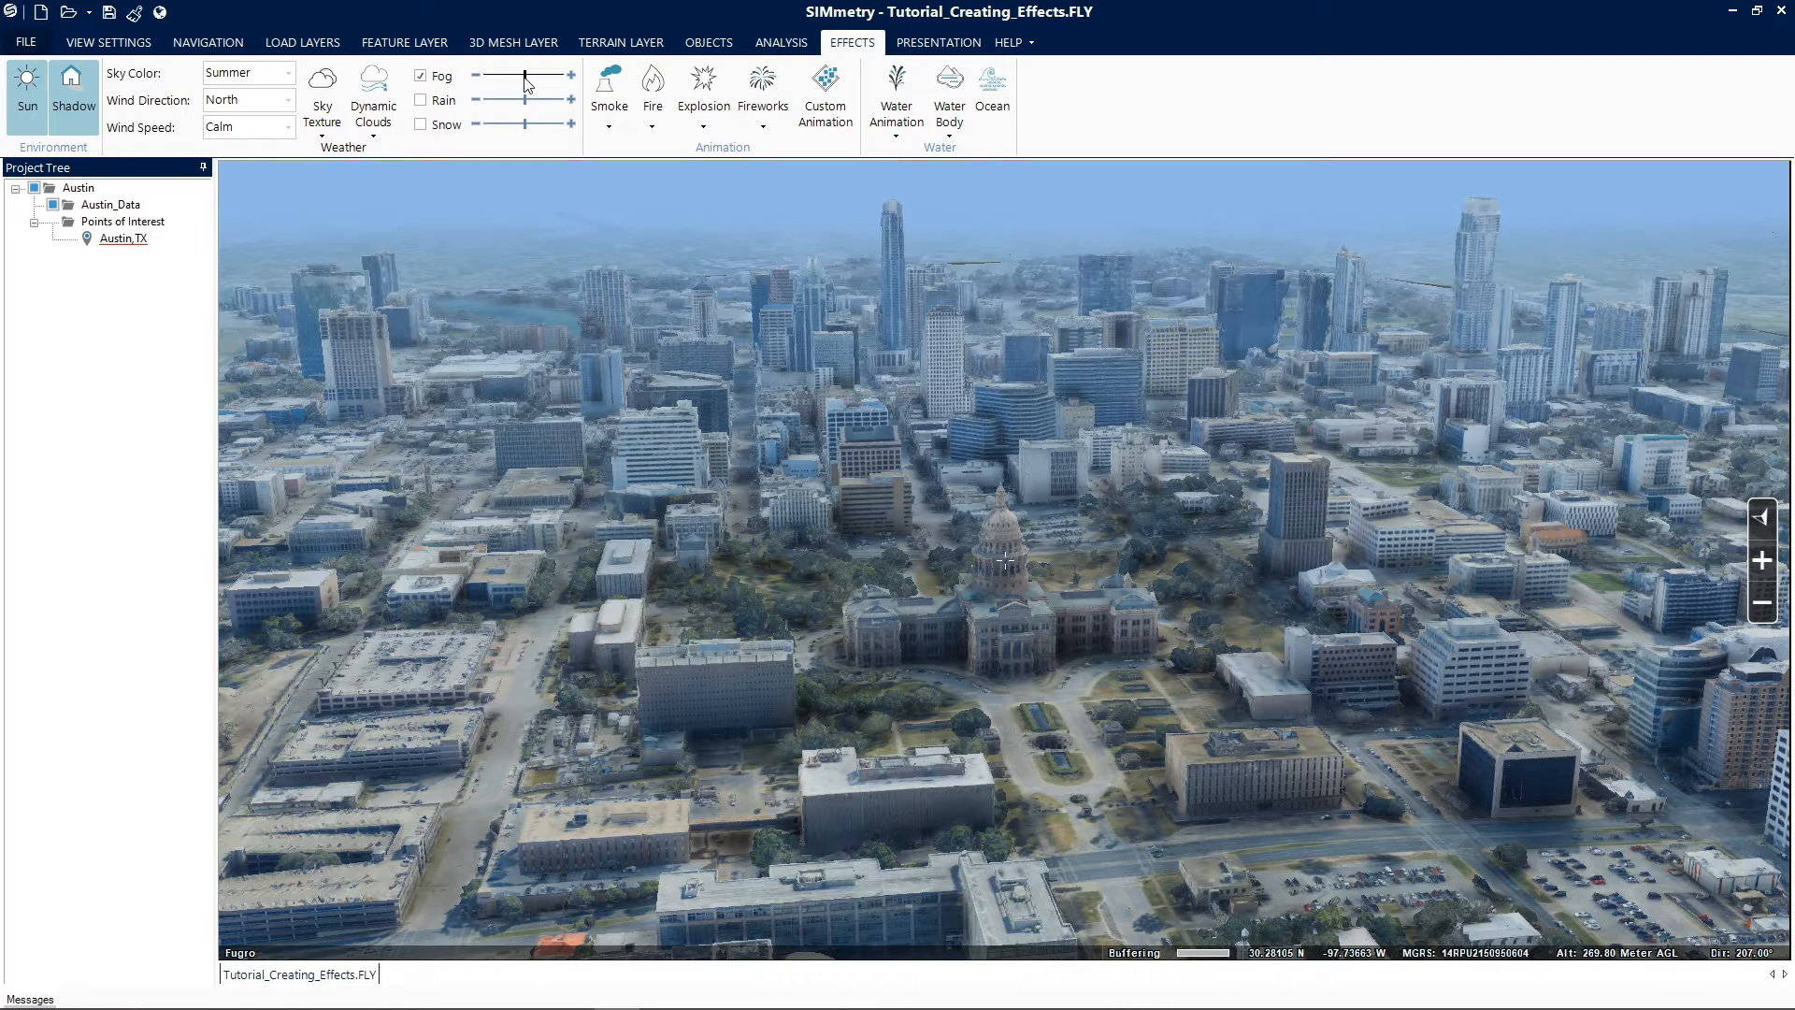
mouse_move(526, 84)
left_mouse_down()
mouse_move(497, 84)
mouse_move(528, 82)
left_mouse_up()
left_click(420, 75)
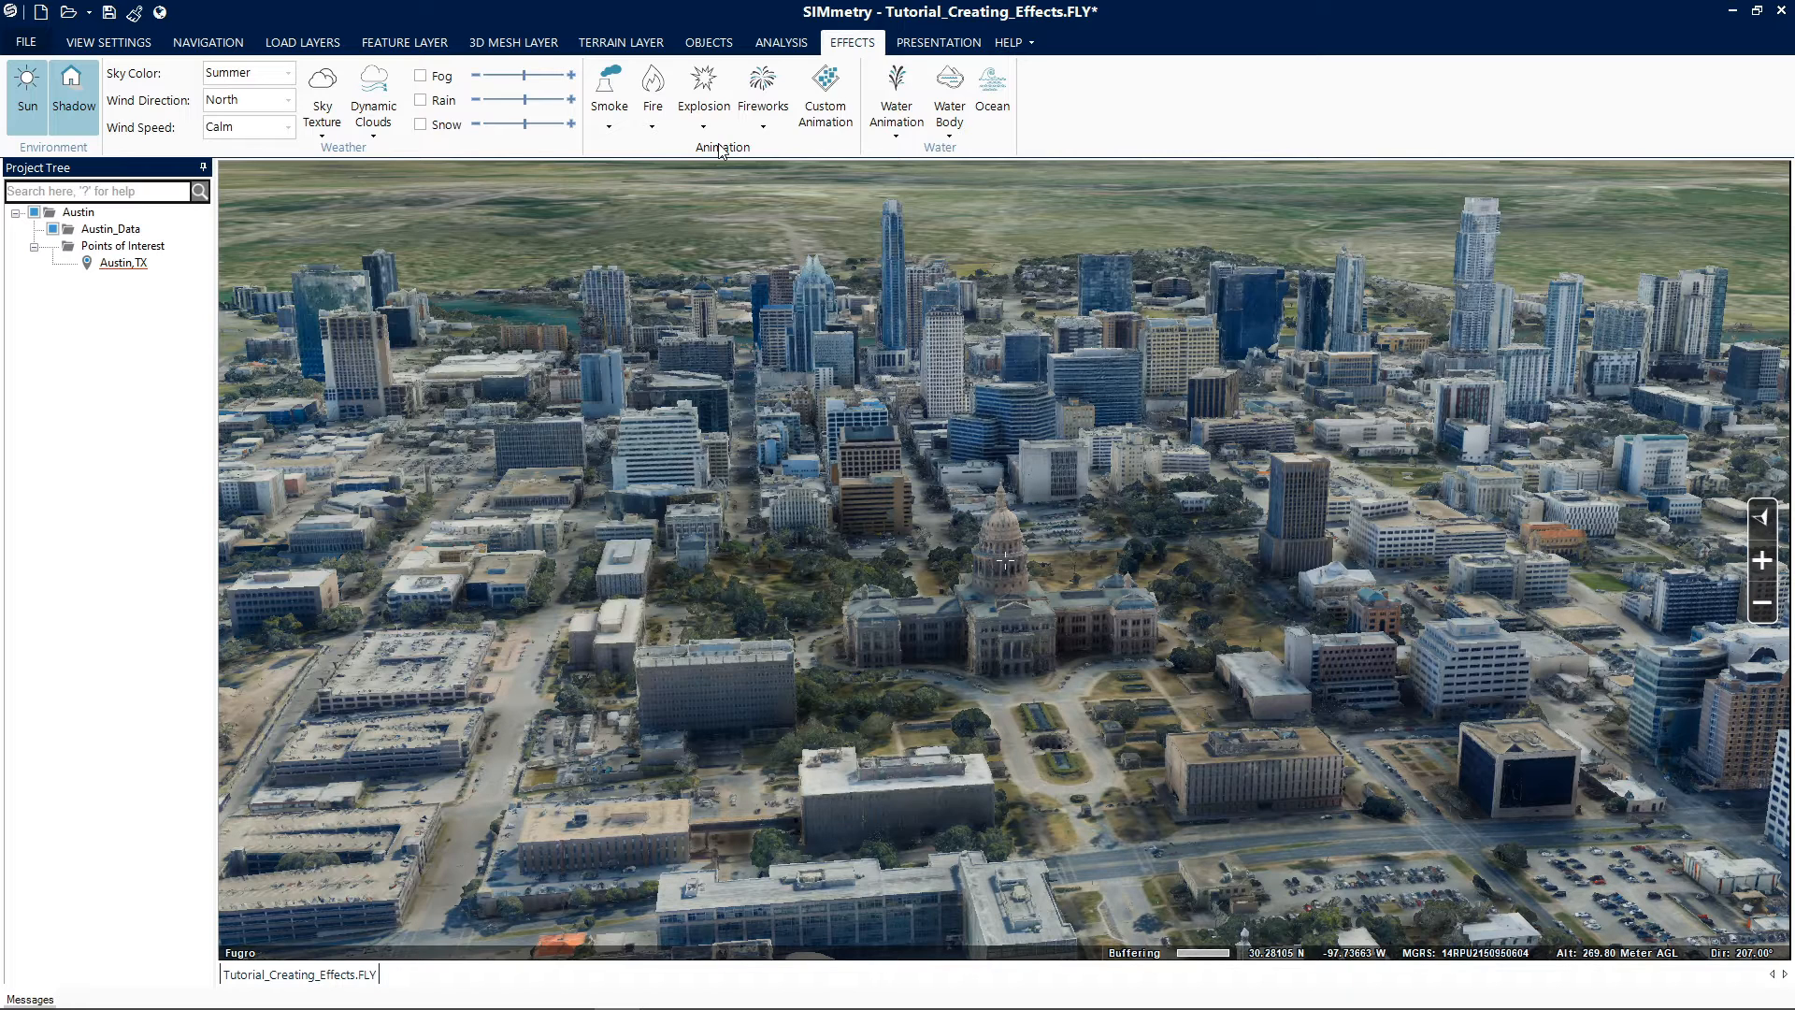
Place a Building Fire effect on the dome of the Capitol building.
left_click(653, 127)
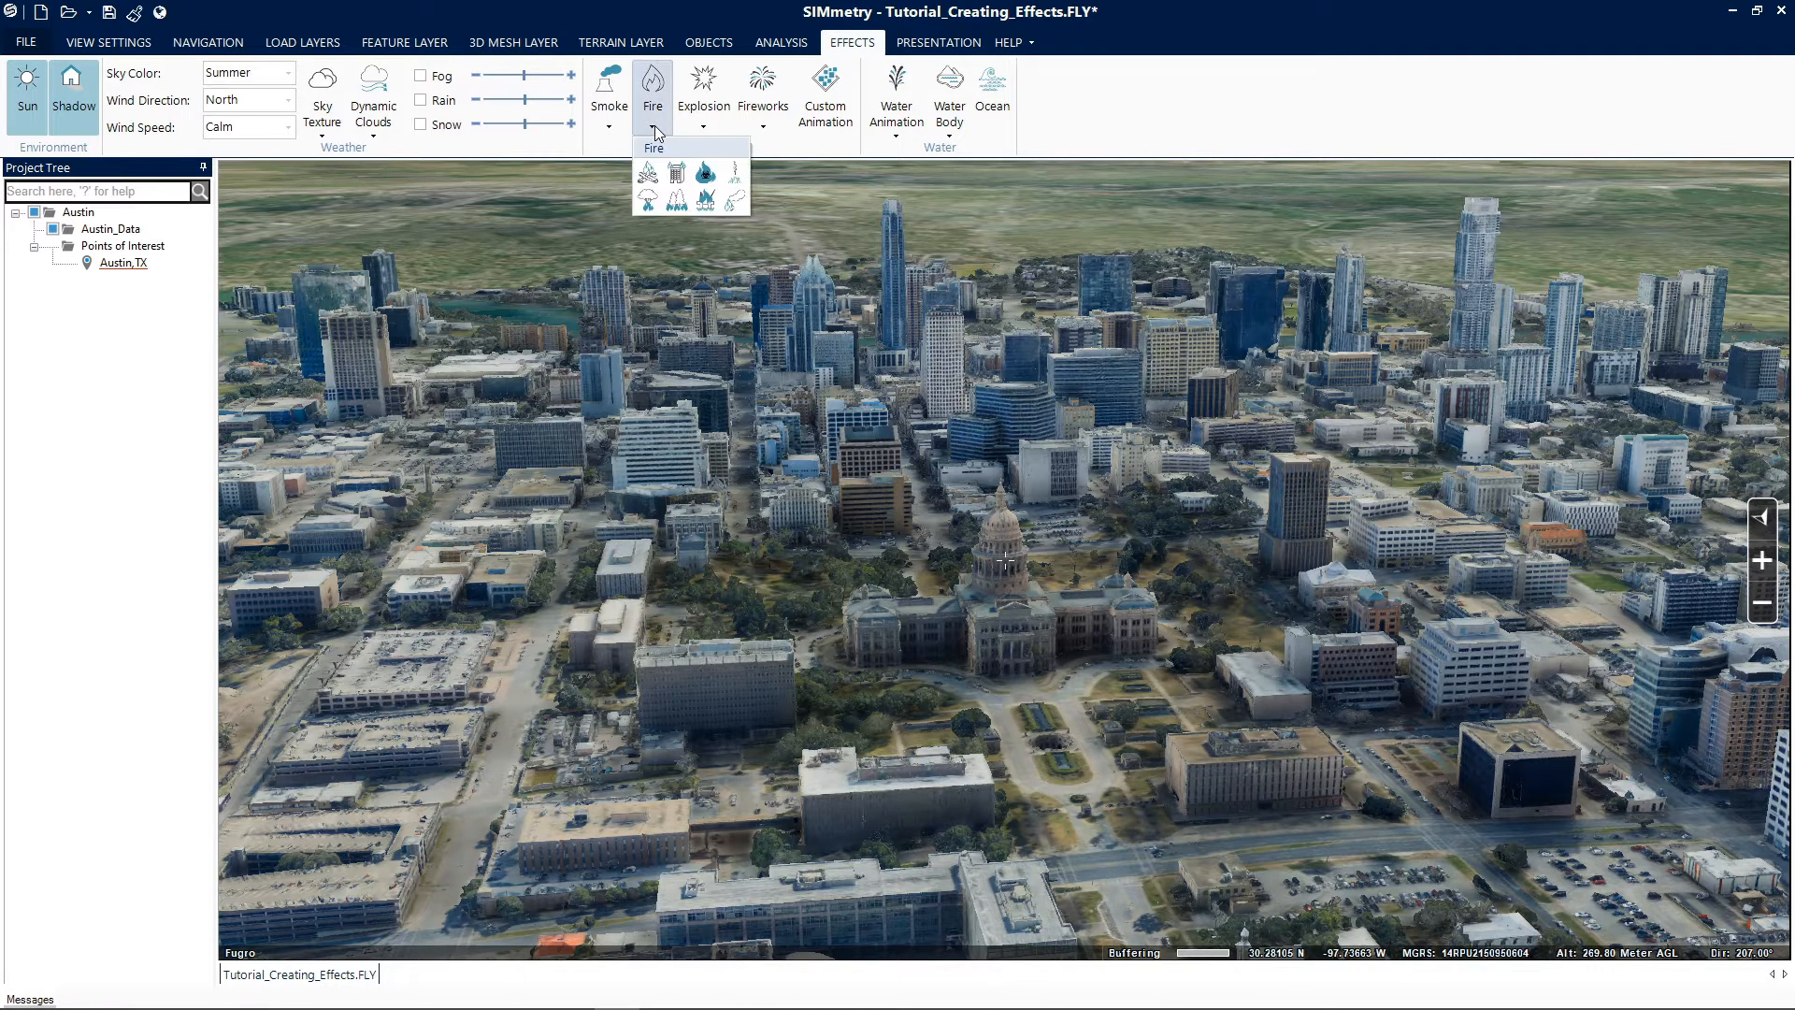
left_click(675, 174)
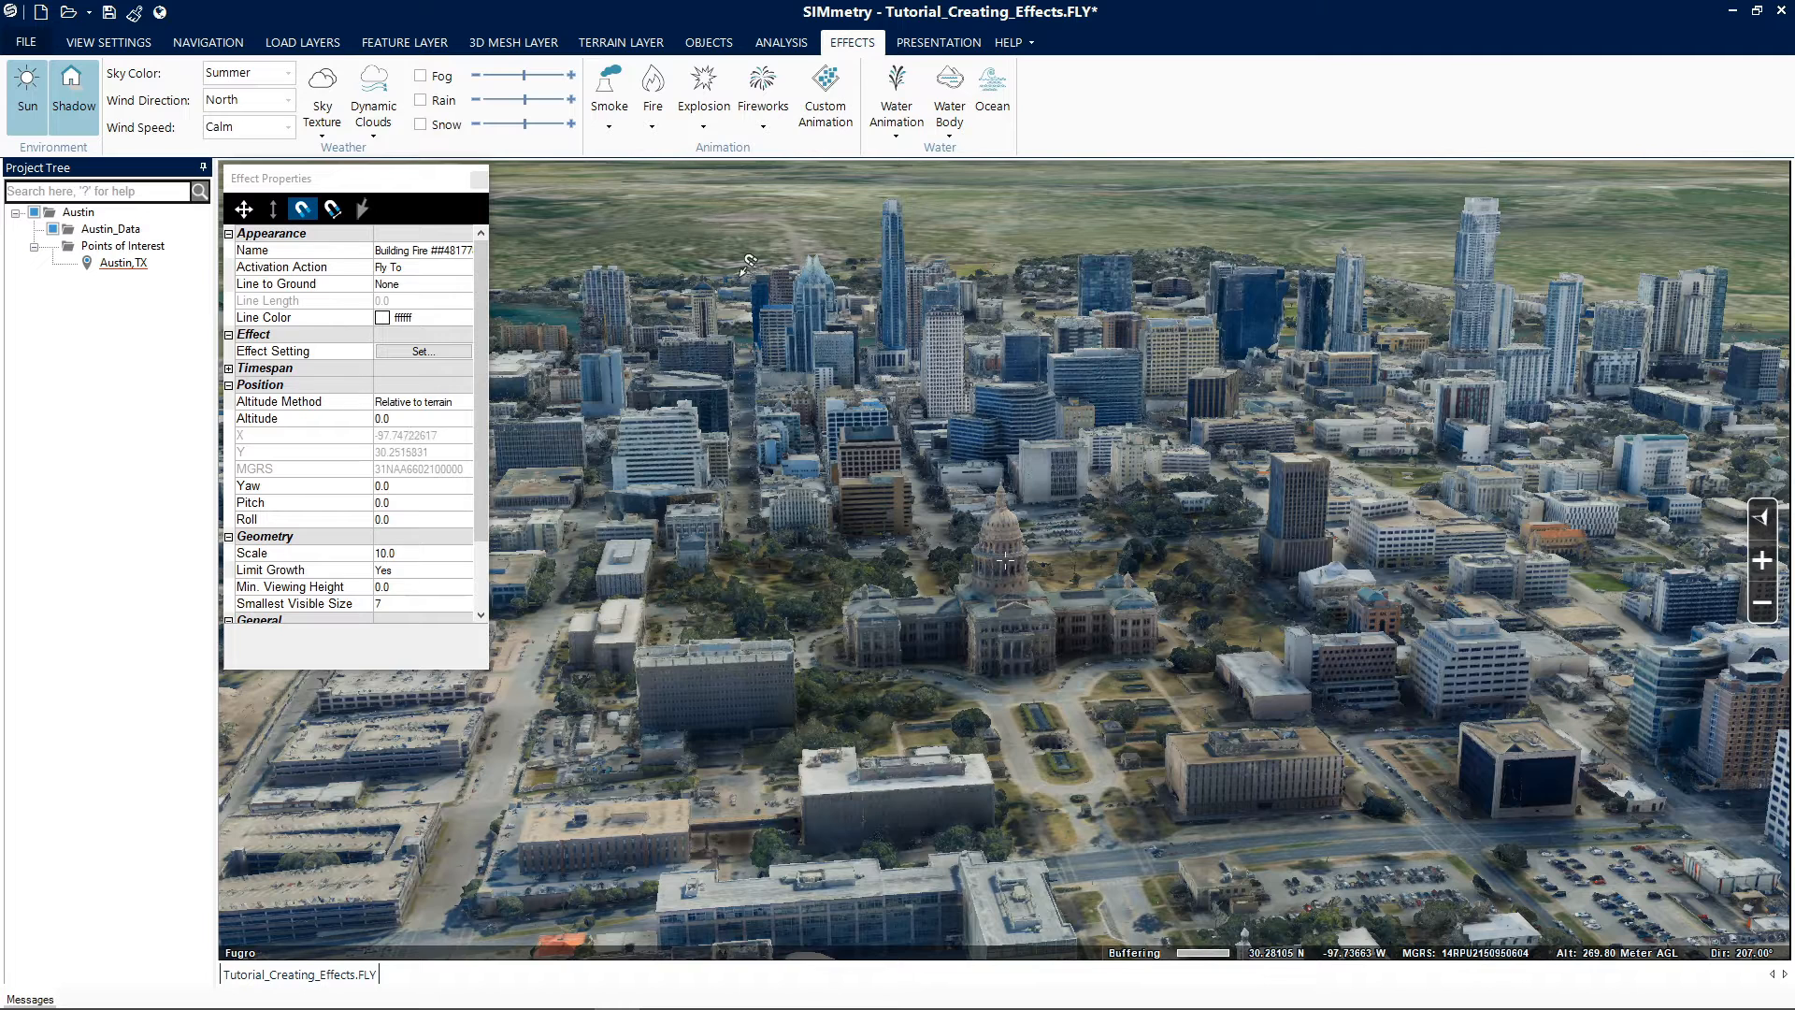
left_click(1006, 550)
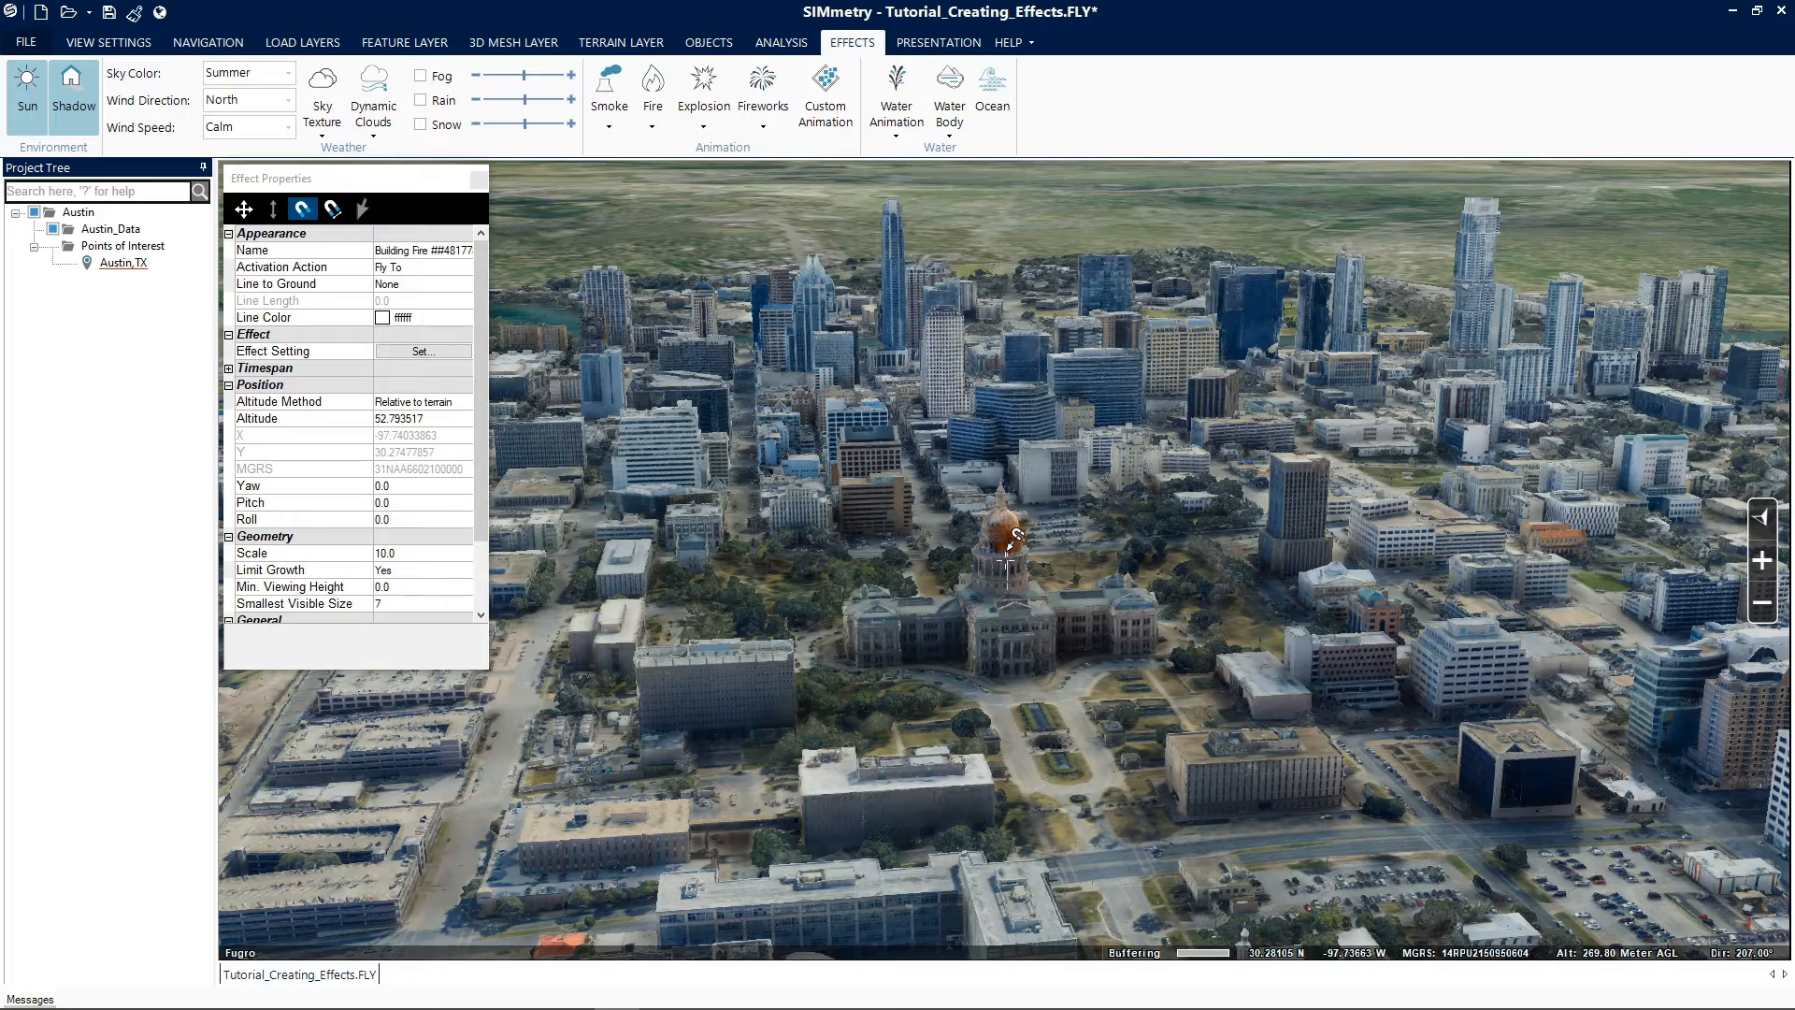
scroll(1016, 536, "up", 4)
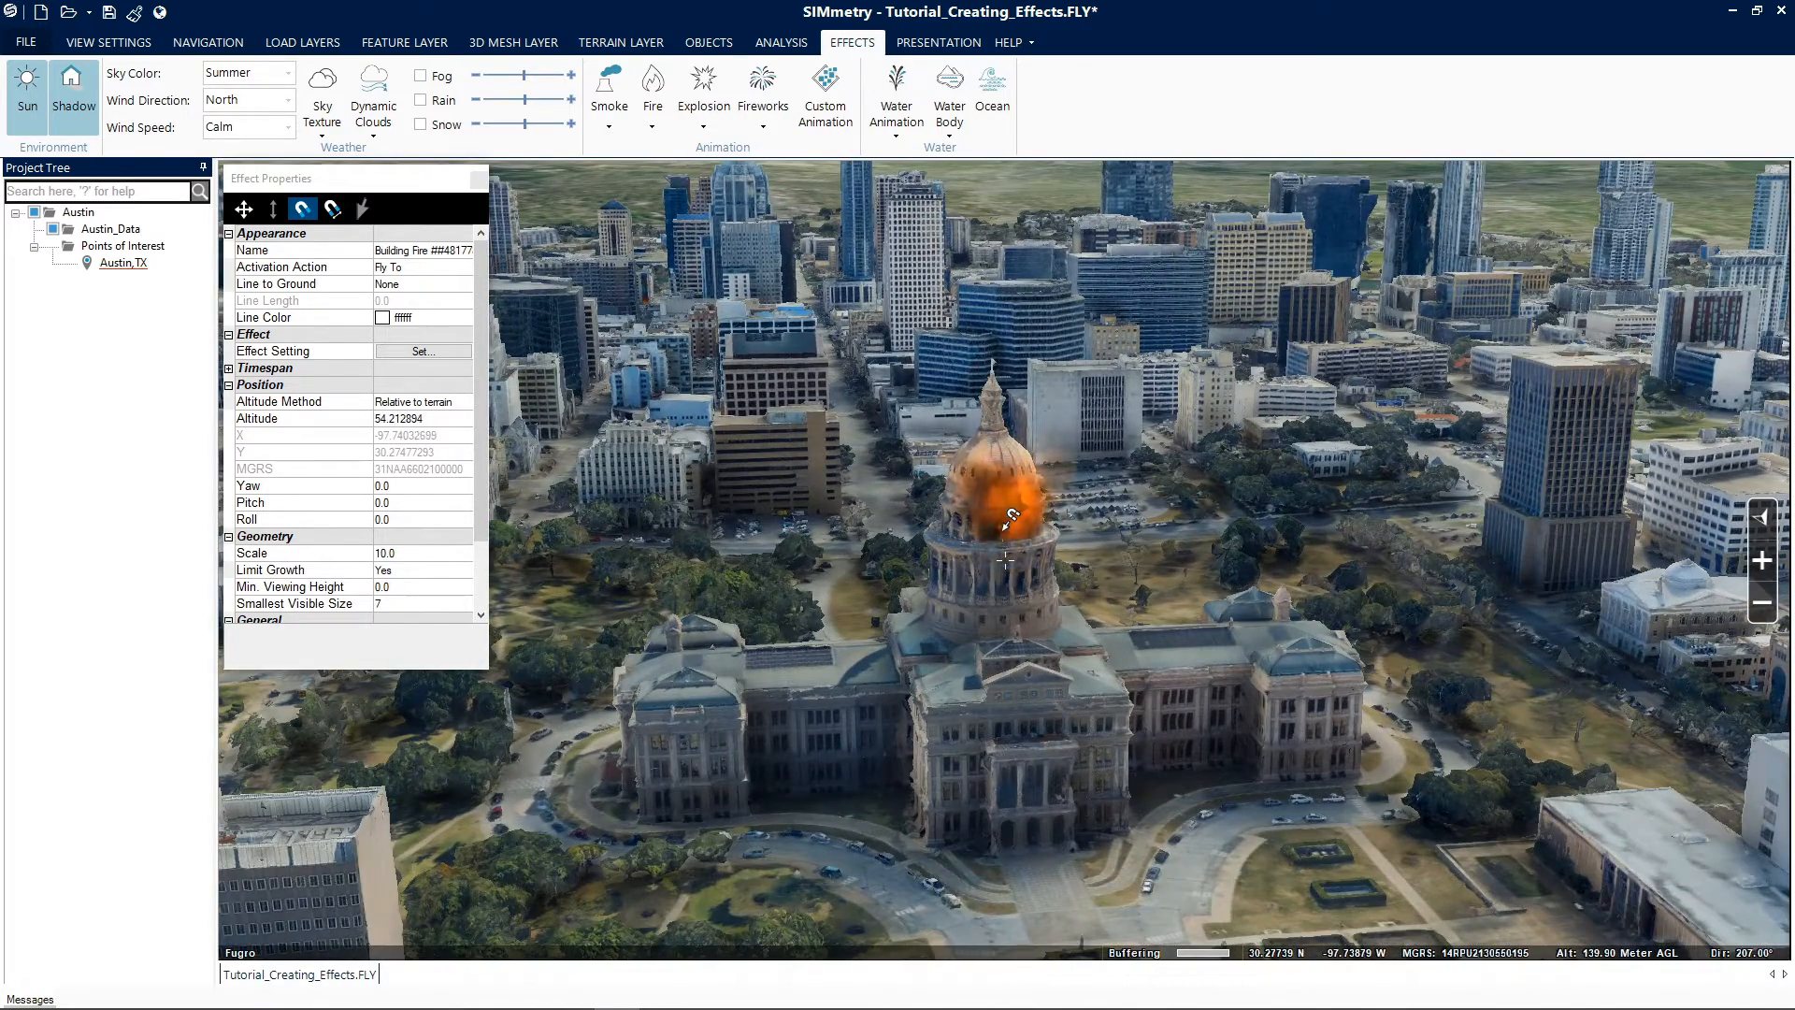
left_click(1012, 520)
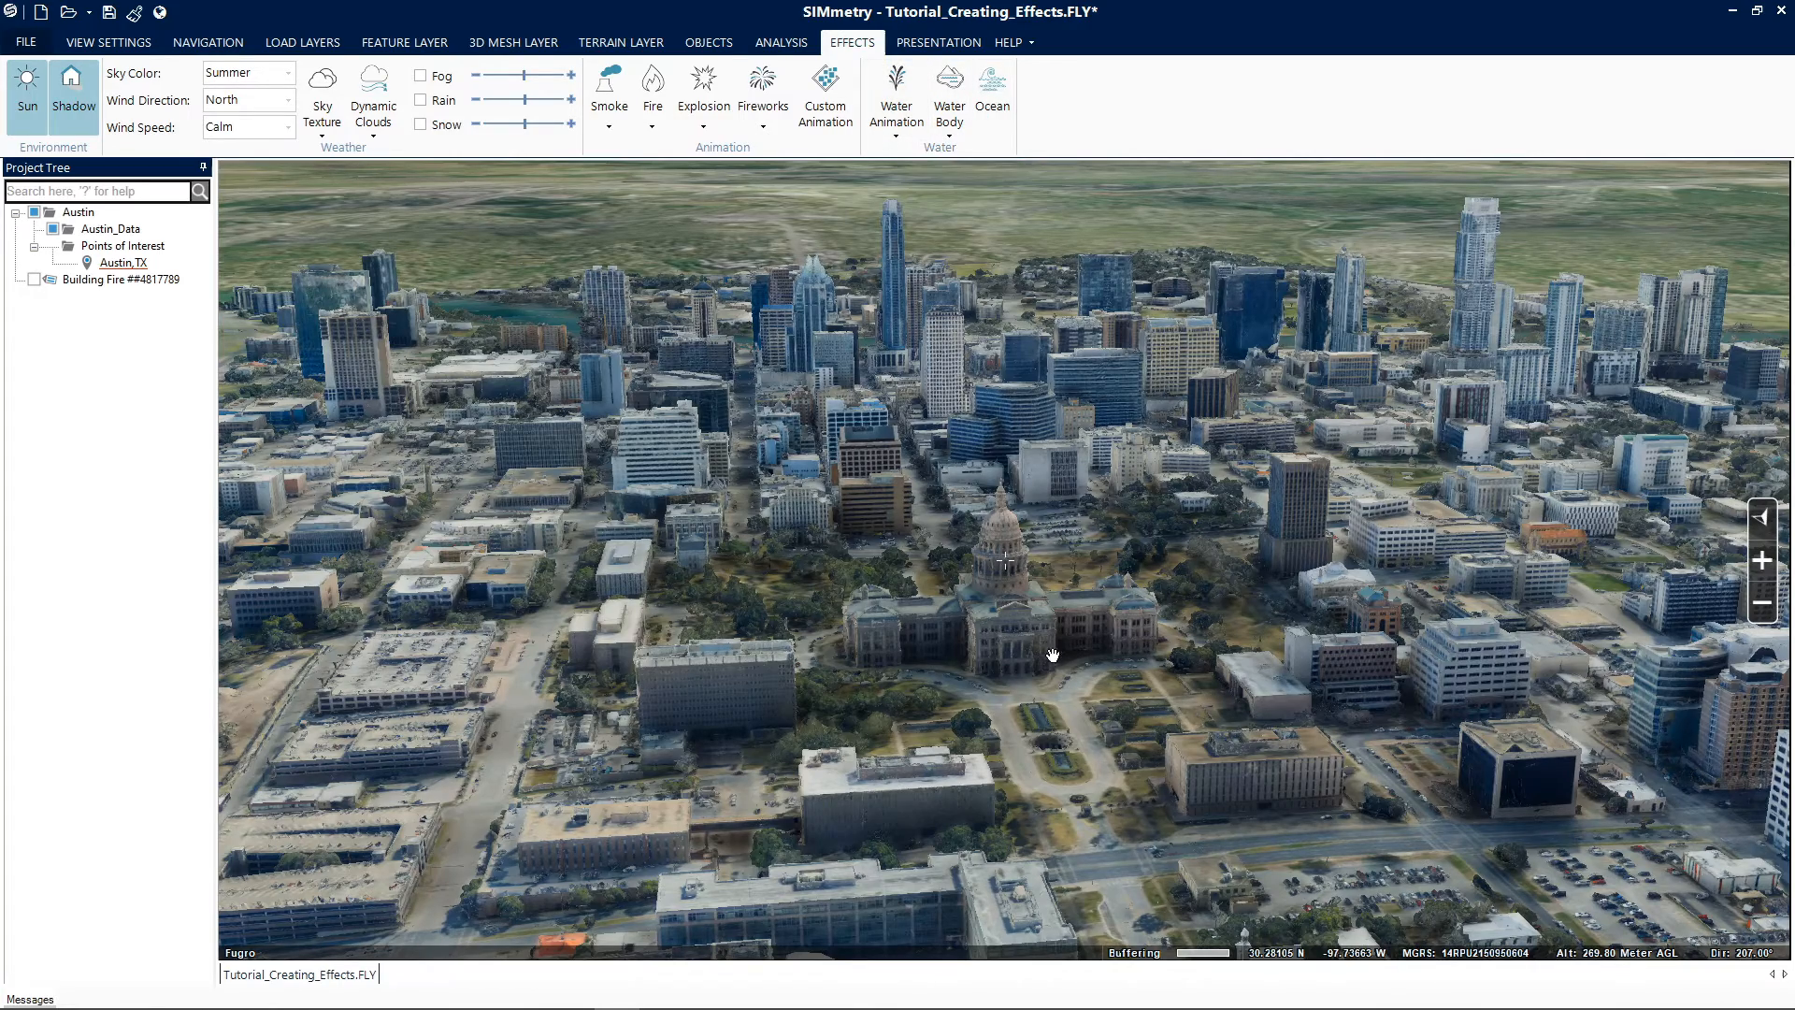
Place a Fountain_Classic water animation in the hedge-lined basin closest to the curved driveway in front of the Capitol.
left_click_drag(1062, 712, 947, 582)
scroll(947, 582, "up", 2)
scroll(948, 582, "up", 6)
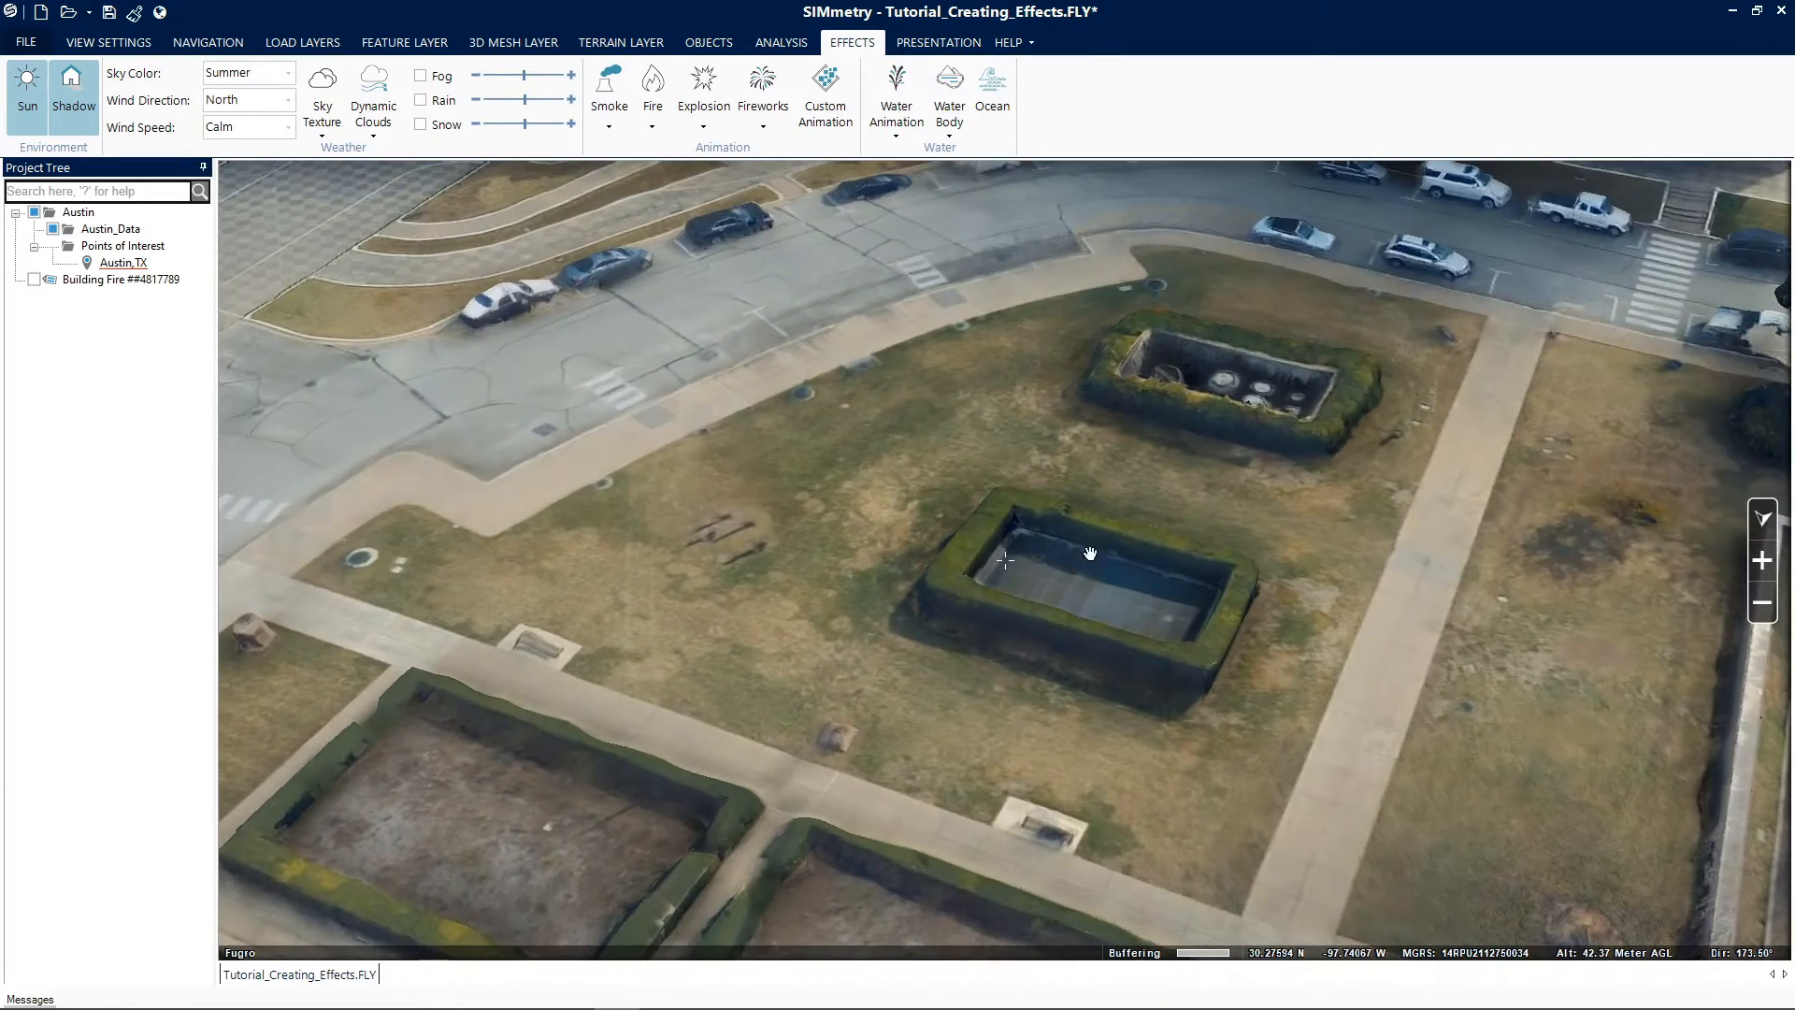
left_click(898, 116)
left_click(910, 182)
left_click(1094, 580)
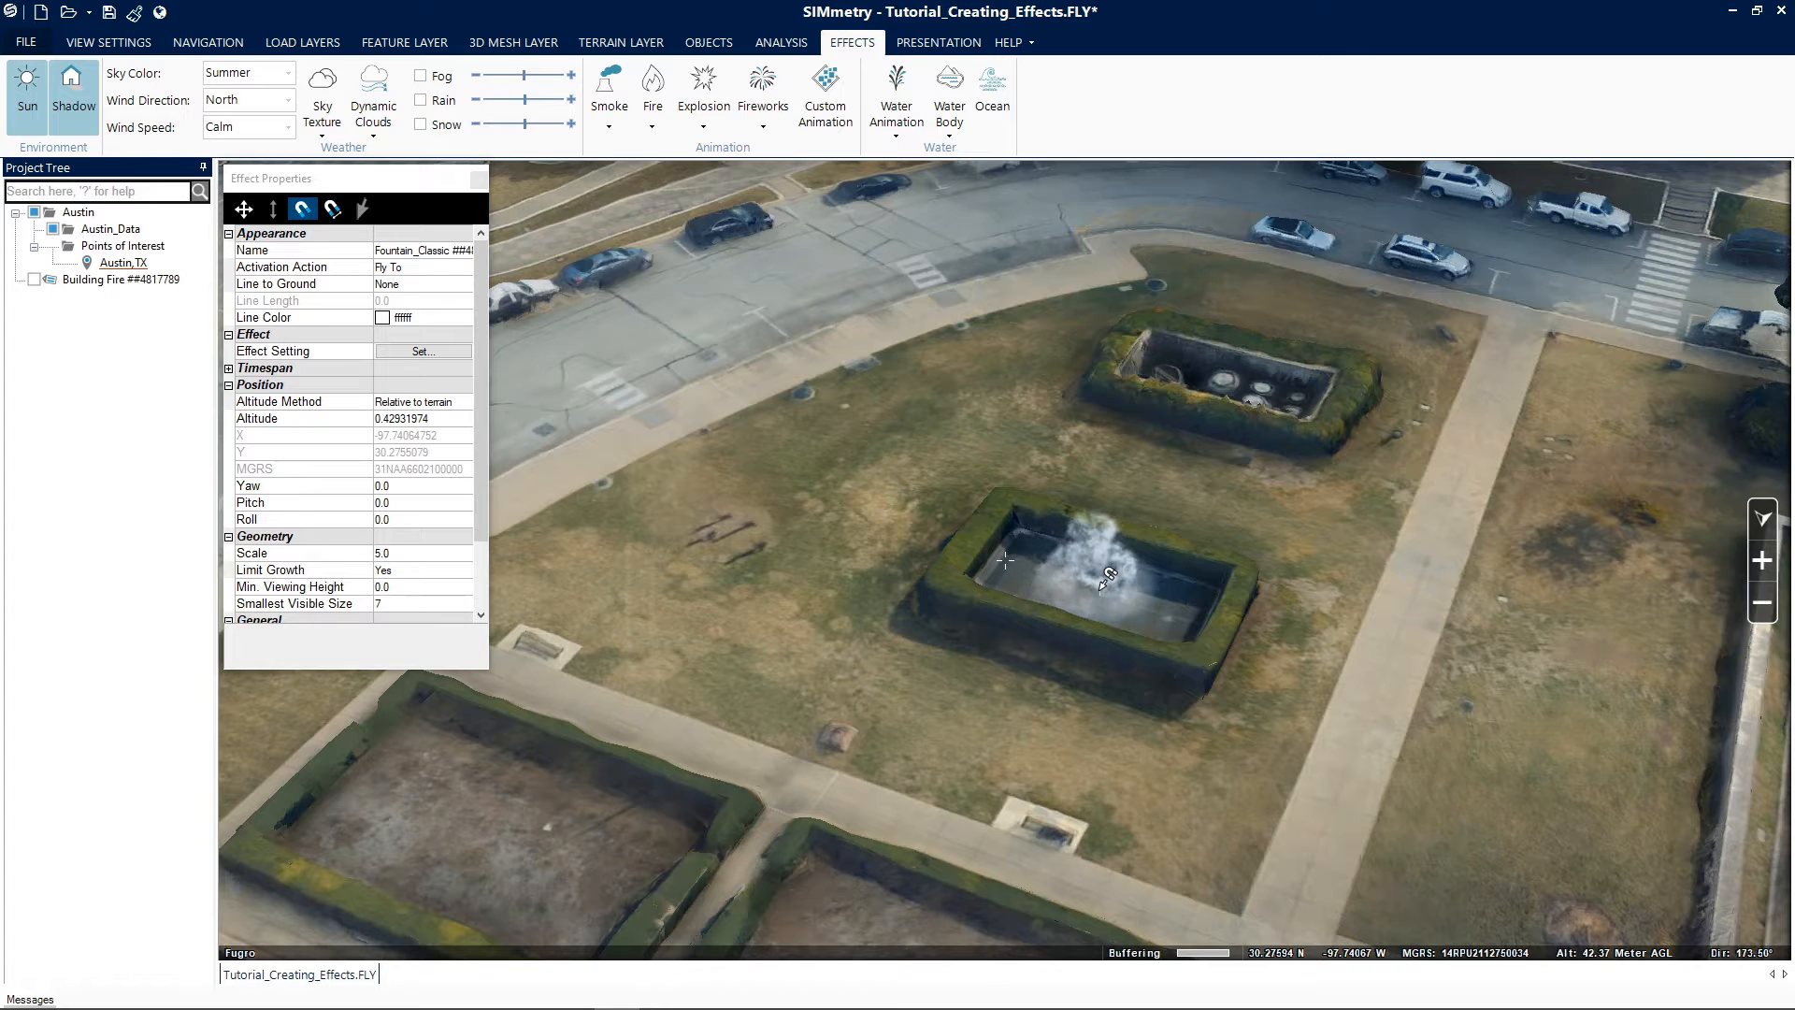
left_click(1220, 370)
Draw a four-cornered Clear Water body polygon along the inner edges of the empty hedge-lined basin beside the fountain.
left_click(958, 134)
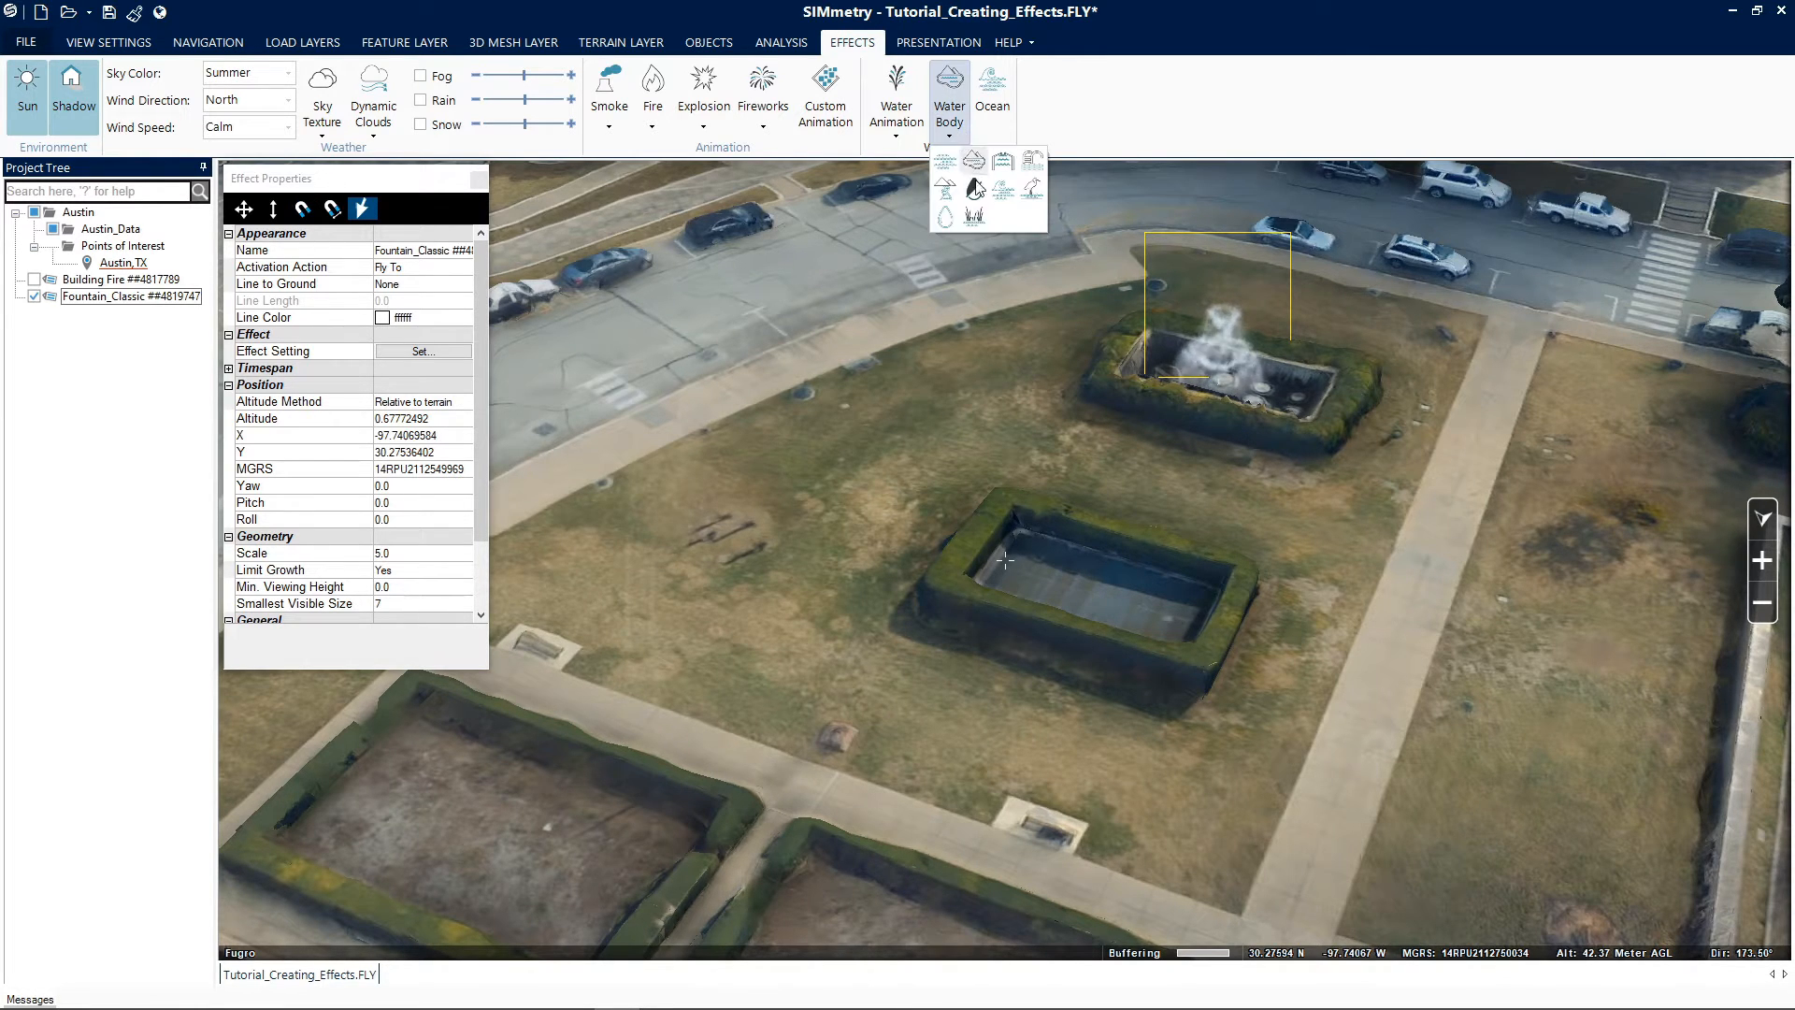
left_click(945, 218)
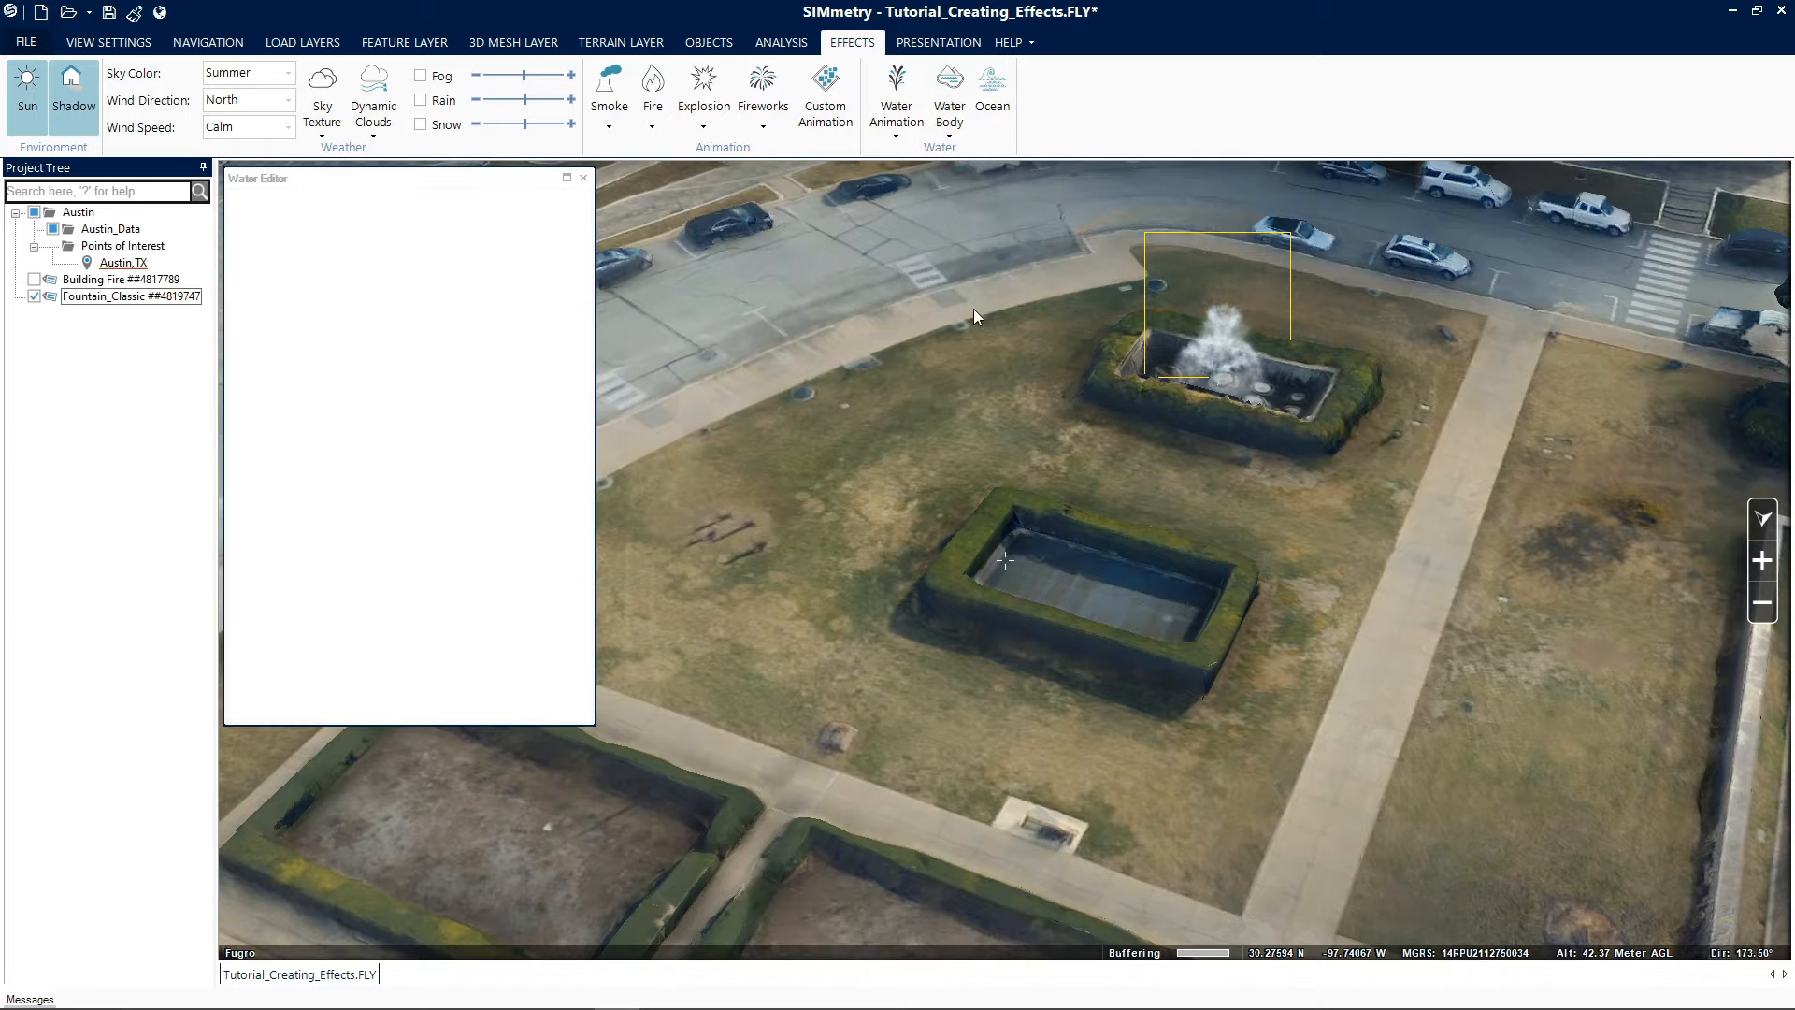
middle_click_drag(1021, 505, 1020, 532)
left_click(1018, 533)
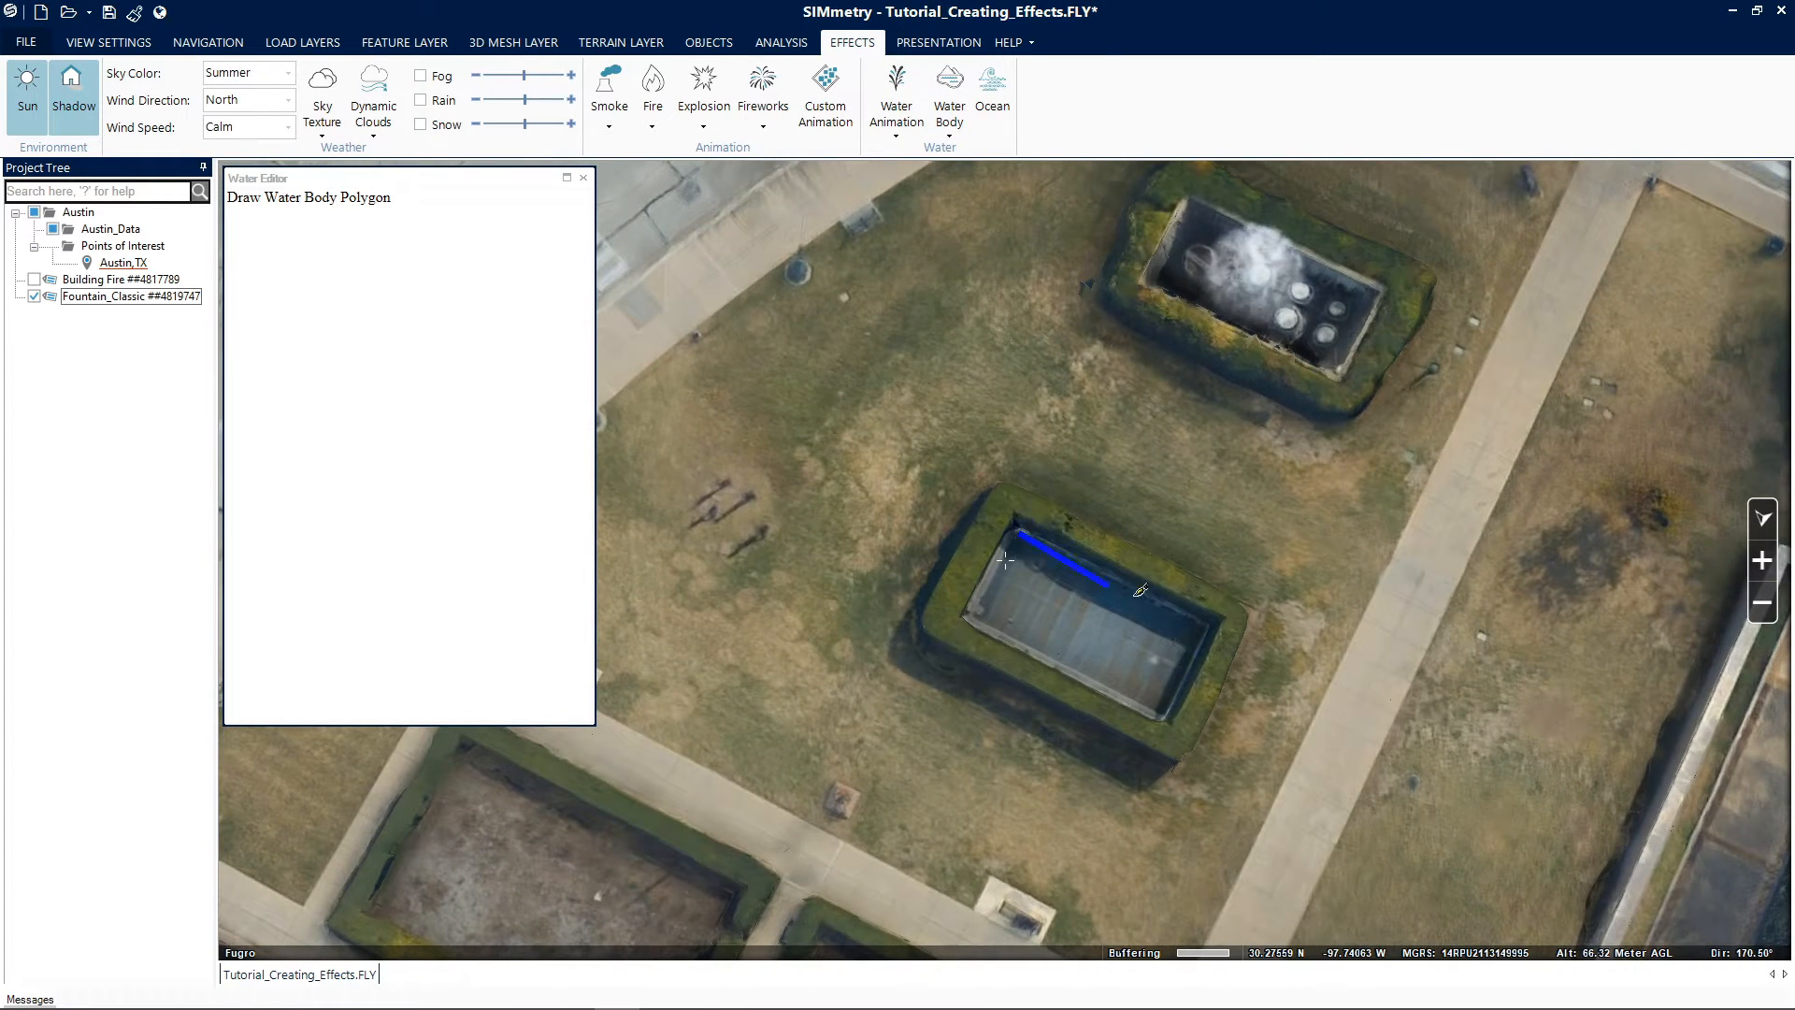
left_click(1210, 622)
left_click(1174, 715)
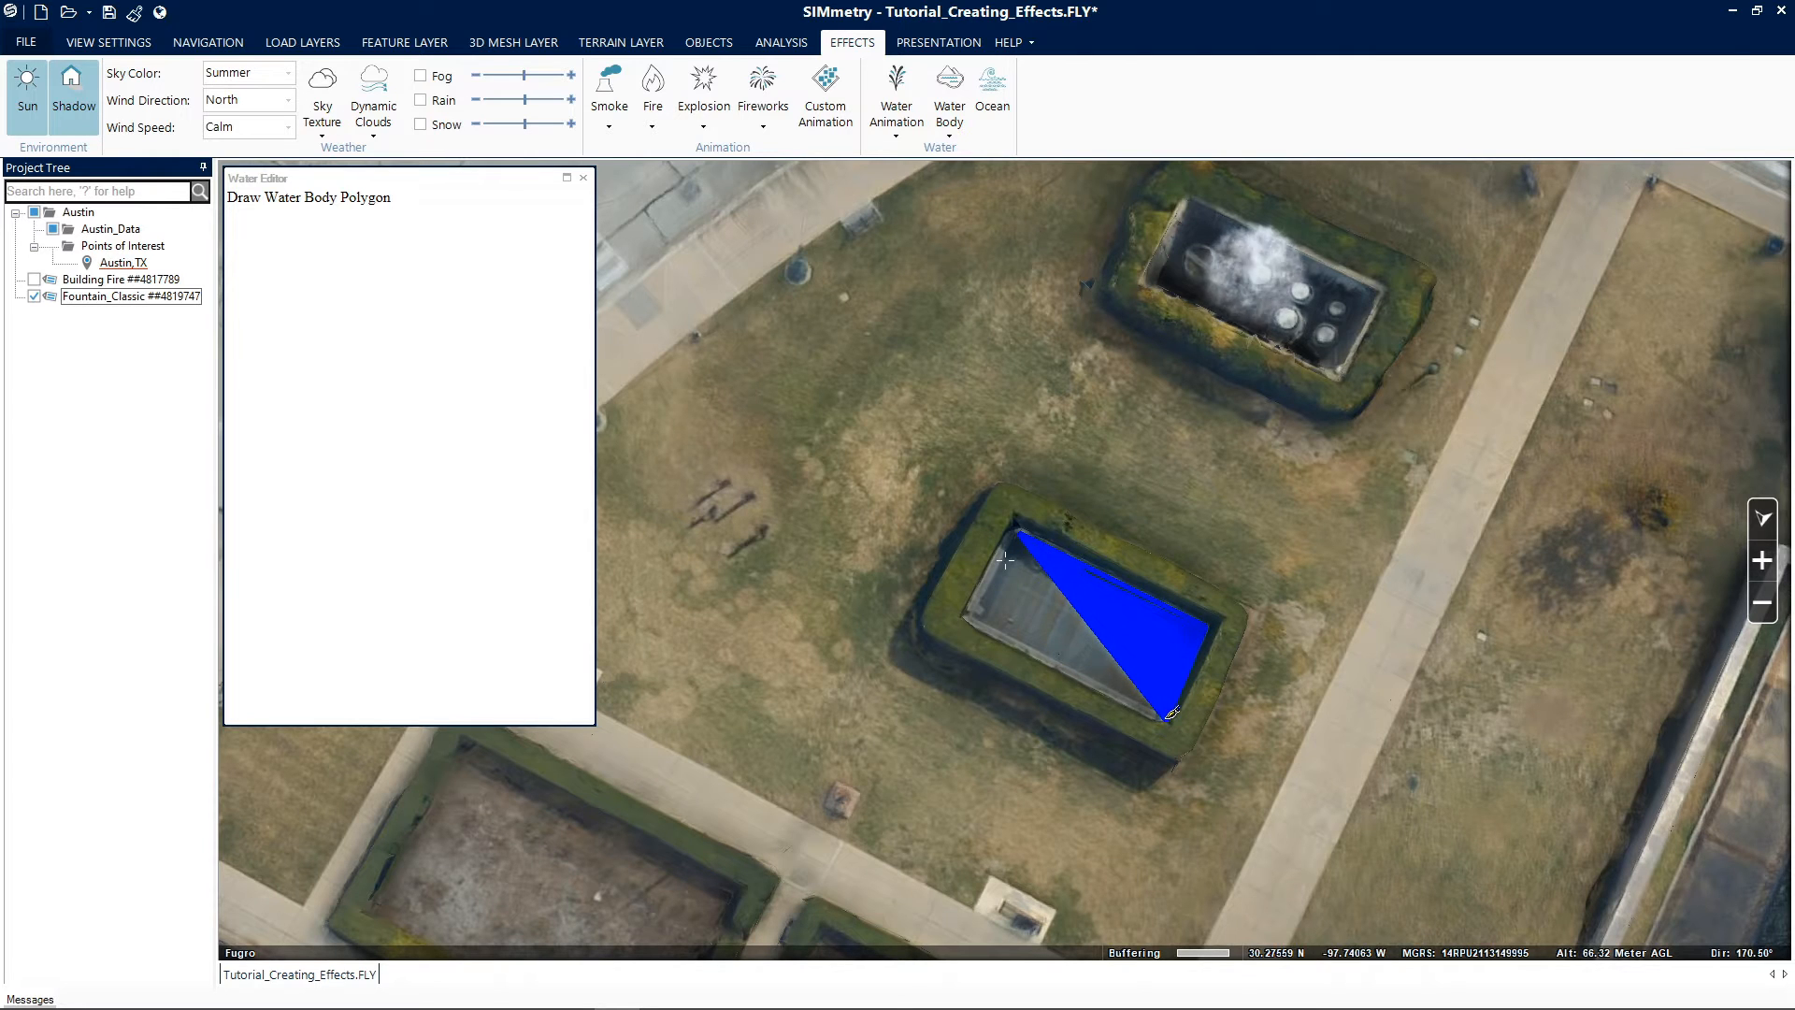
double_click(973, 610)
middle_click_drag(1067, 700, 1021, 842)
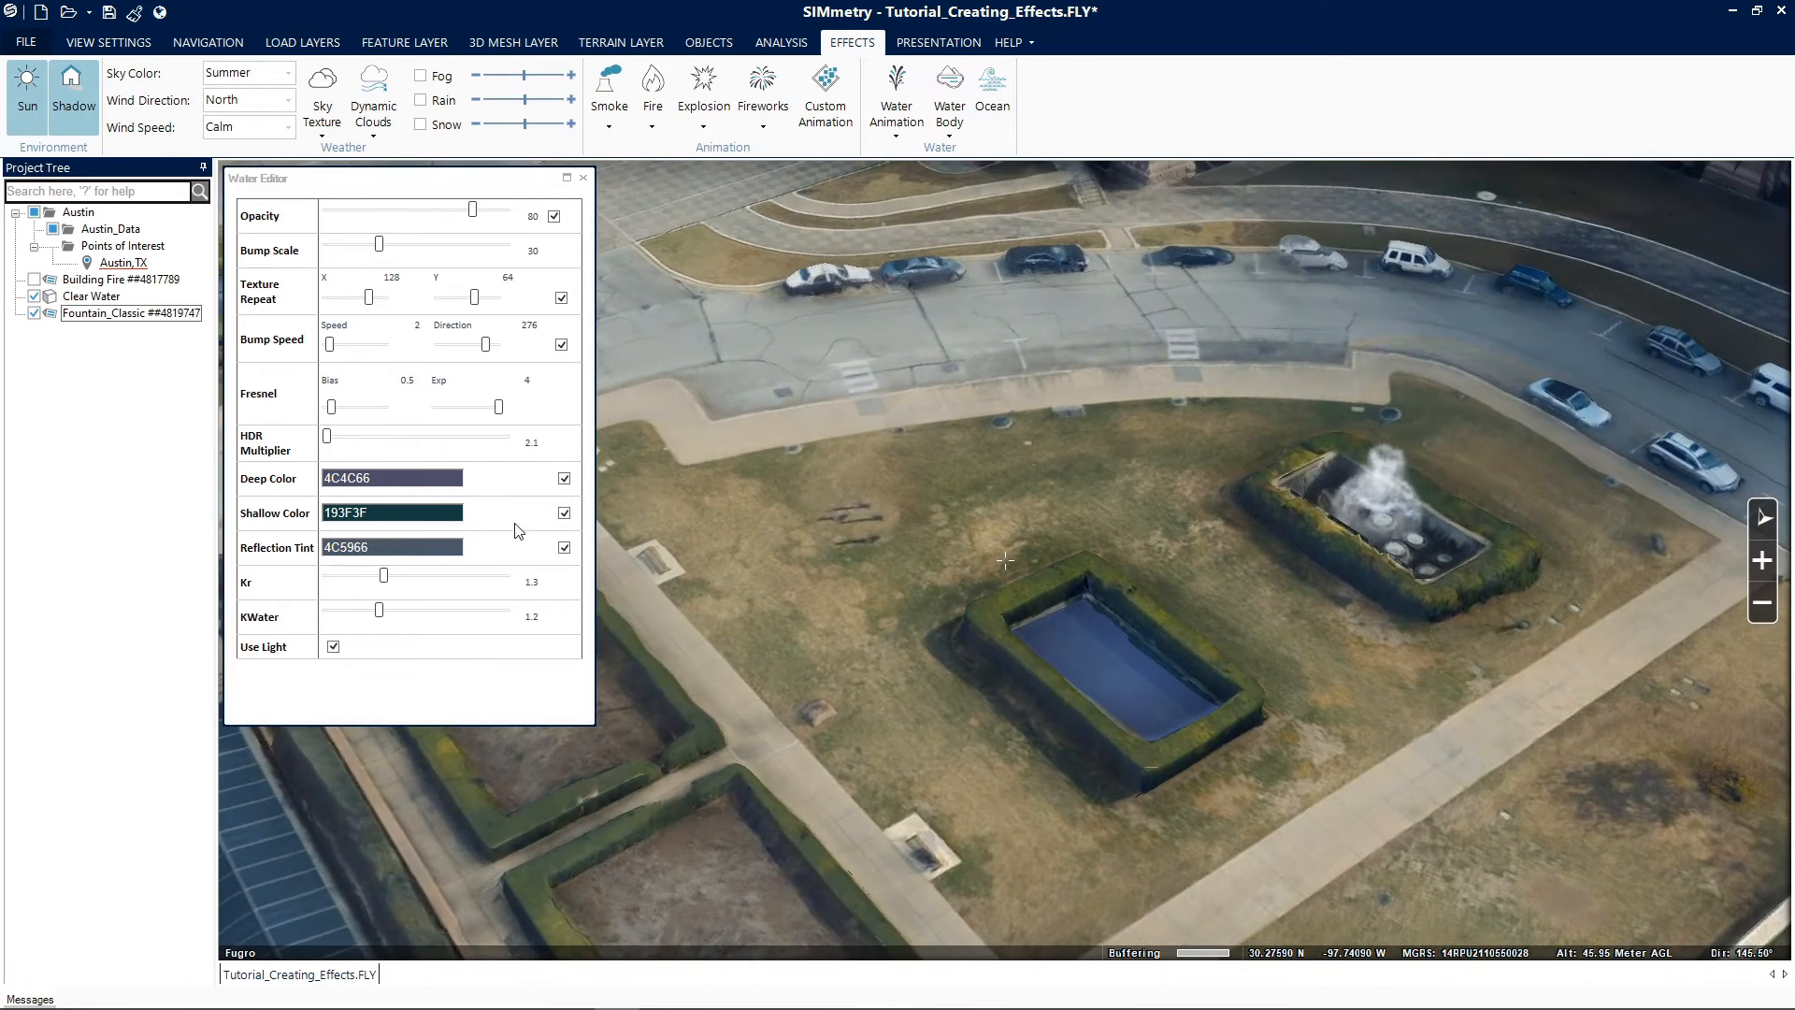
Toggle the water body's deep color off and back on, and pick another blue-violet shade for it.
left_click(564, 478)
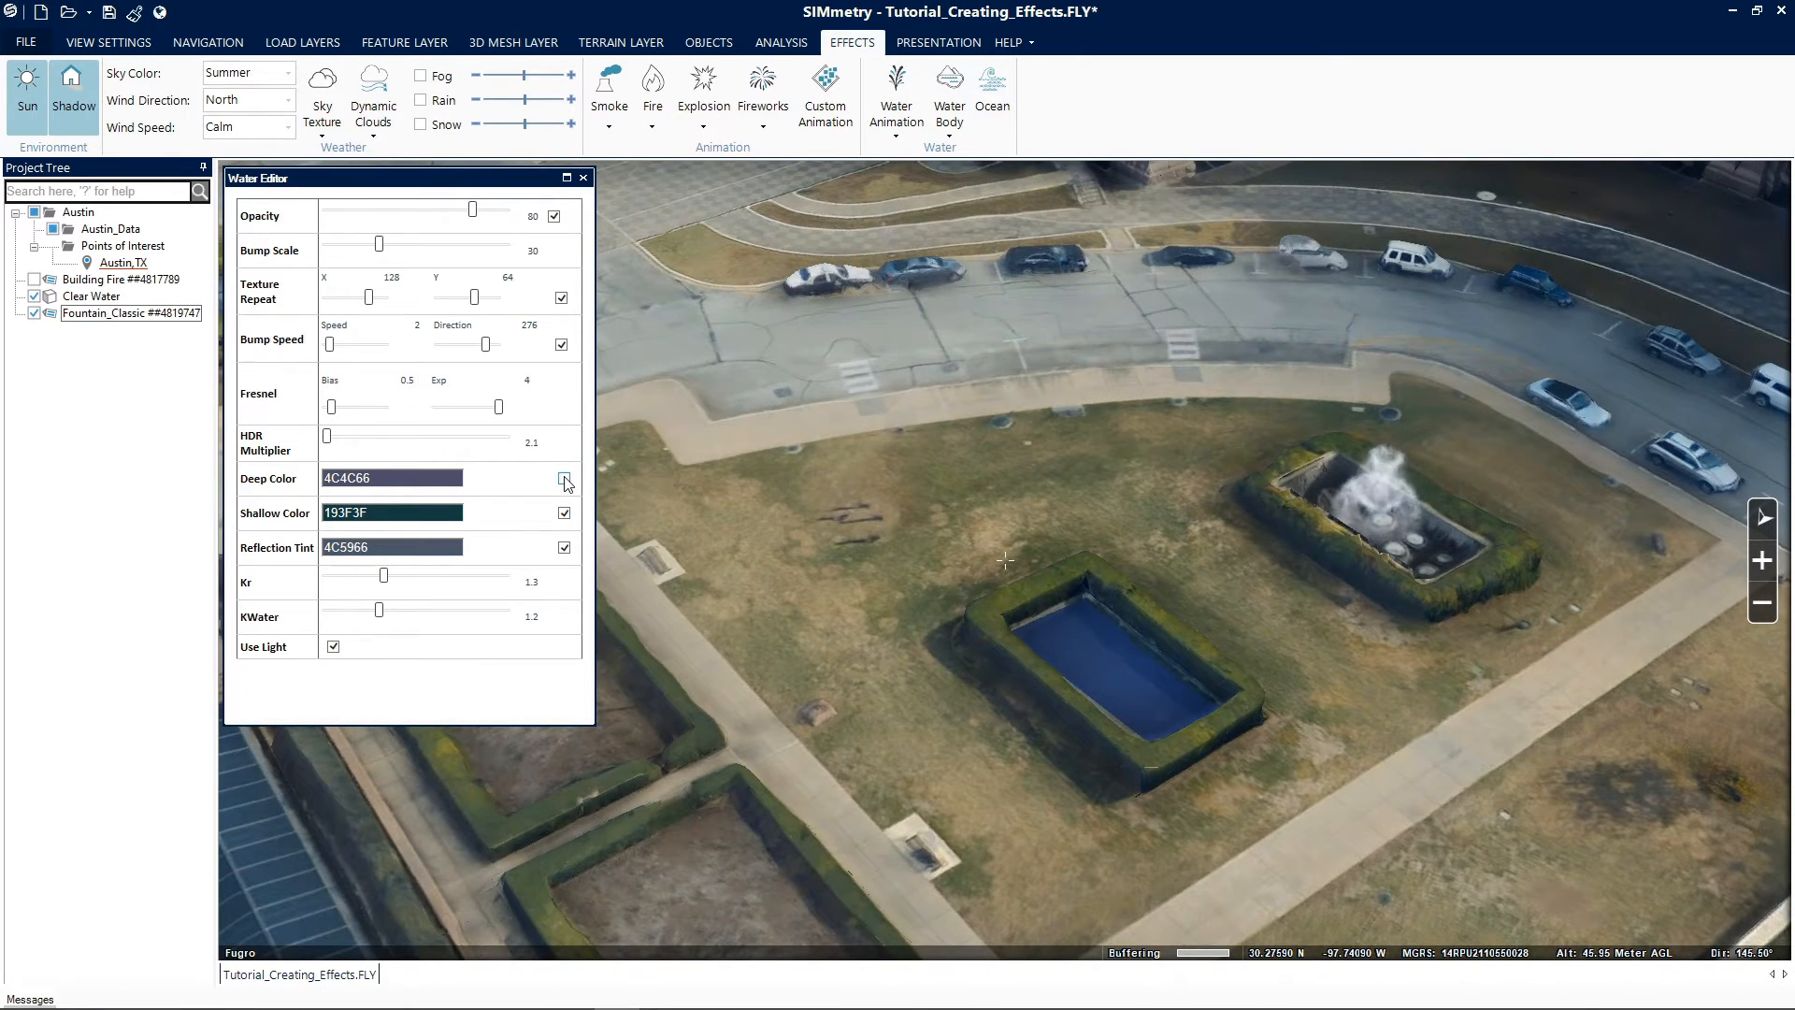
left_click(564, 479)
left_click(434, 477)
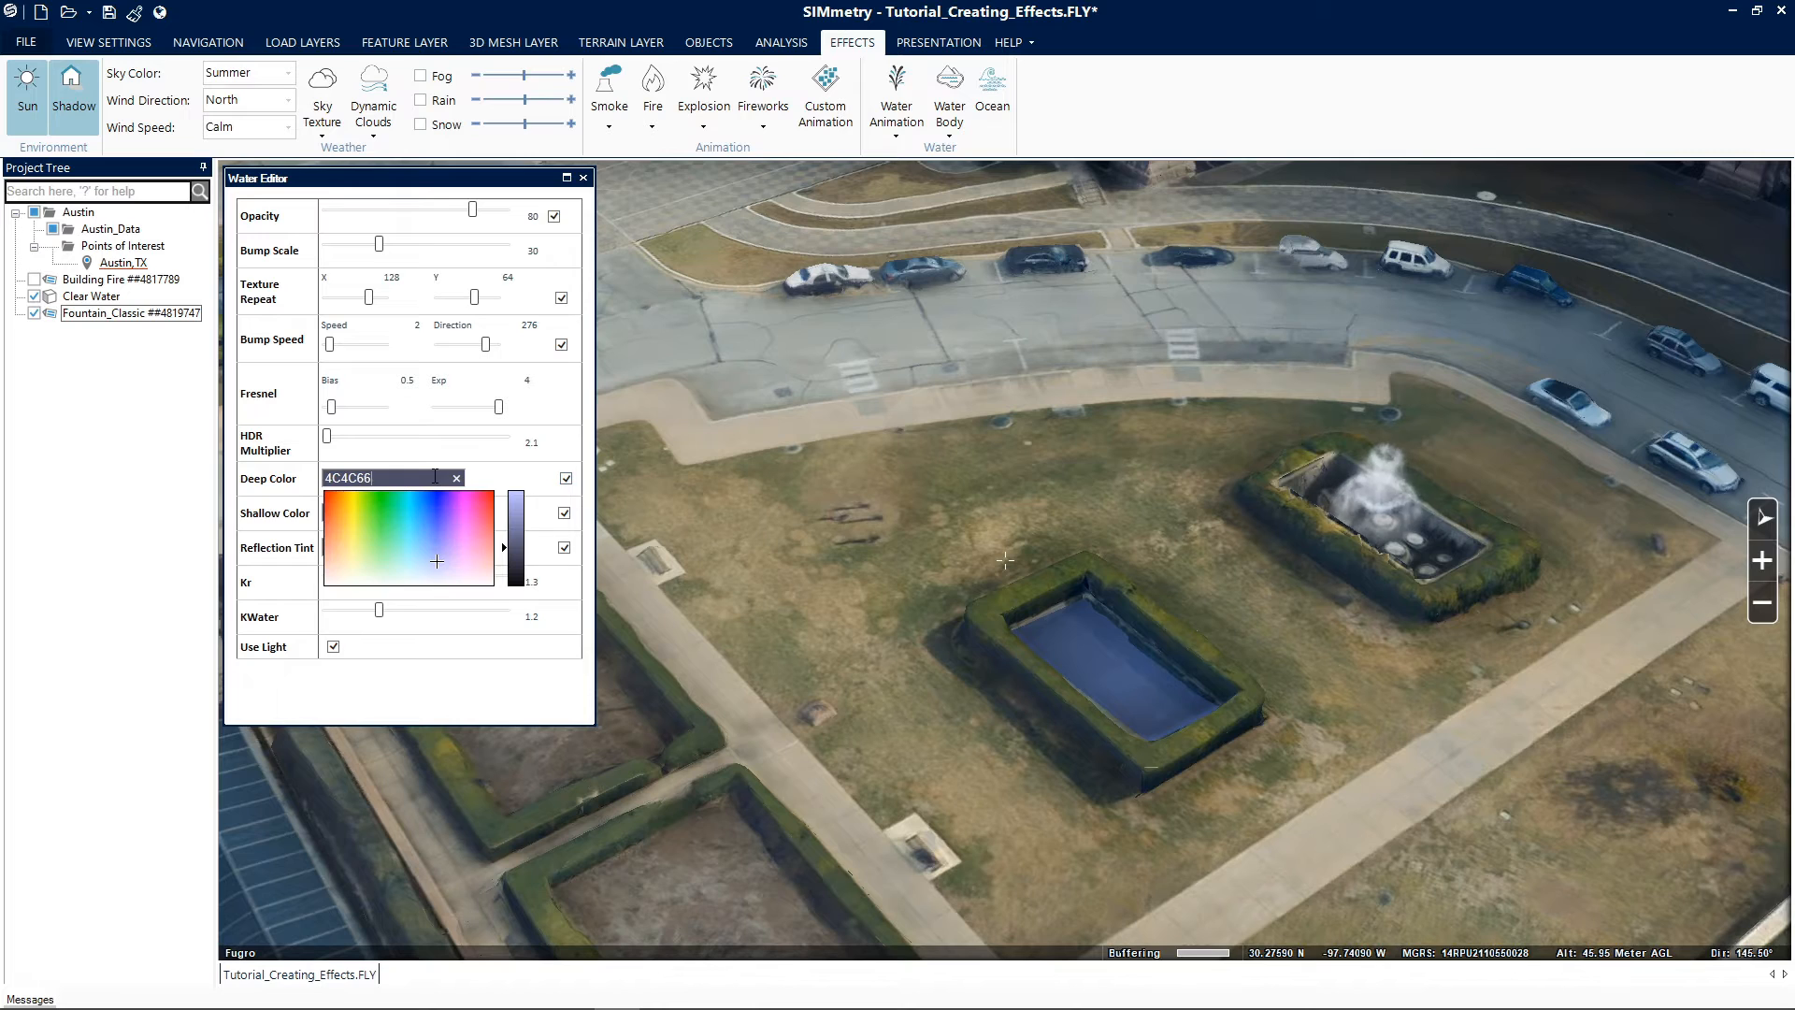
left_click(438, 547)
left_click(528, 478)
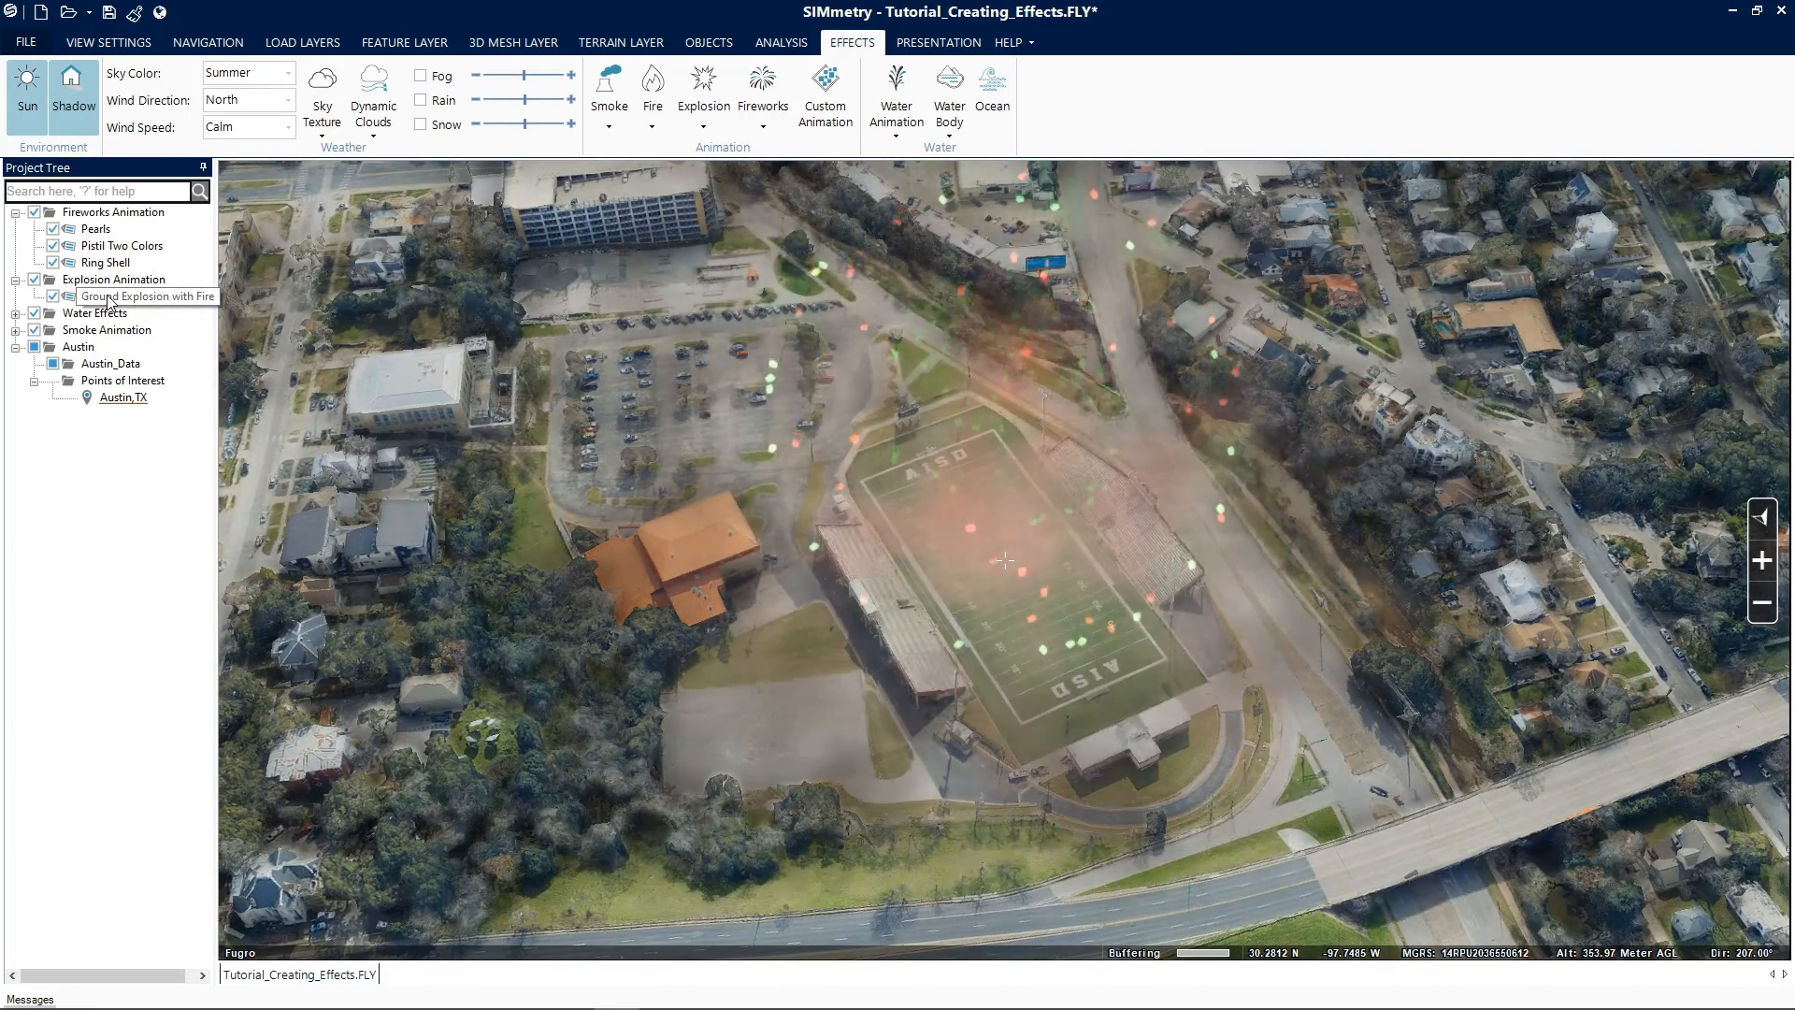
Fly to the Pool in the Water Effects group and view its surface from a lower angle.
double_click(110, 312)
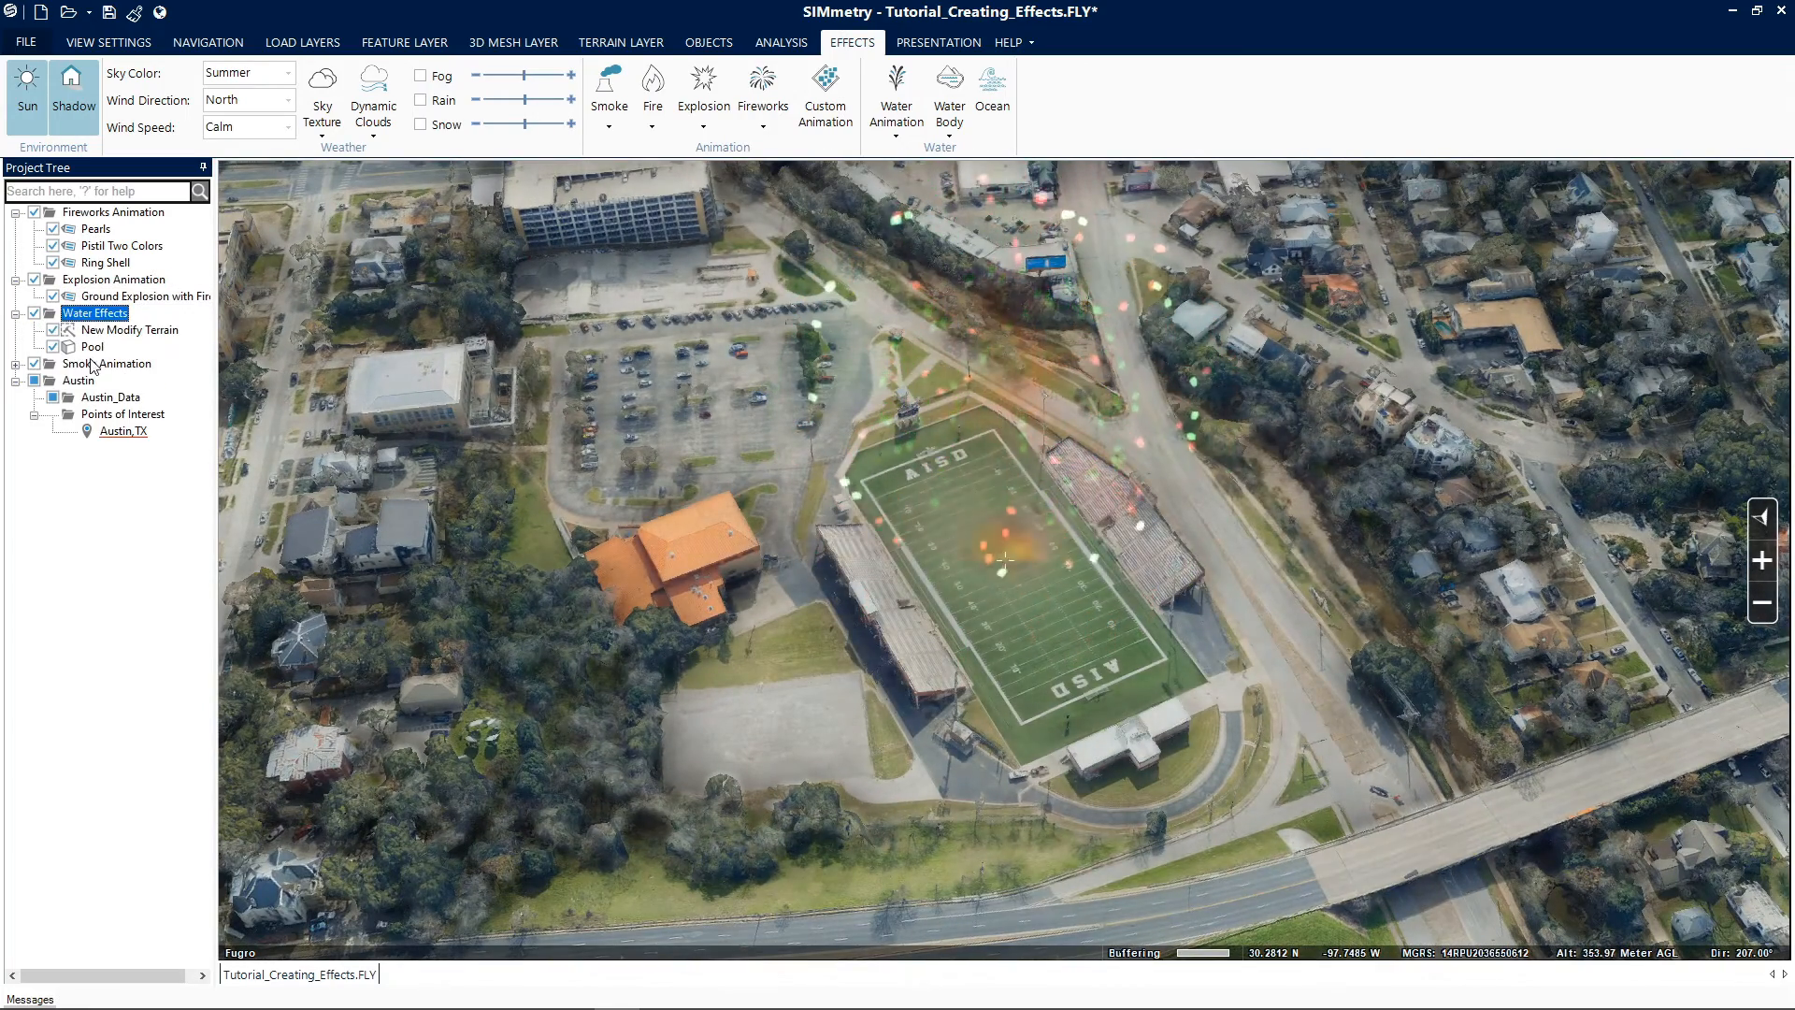
left_click(93, 347)
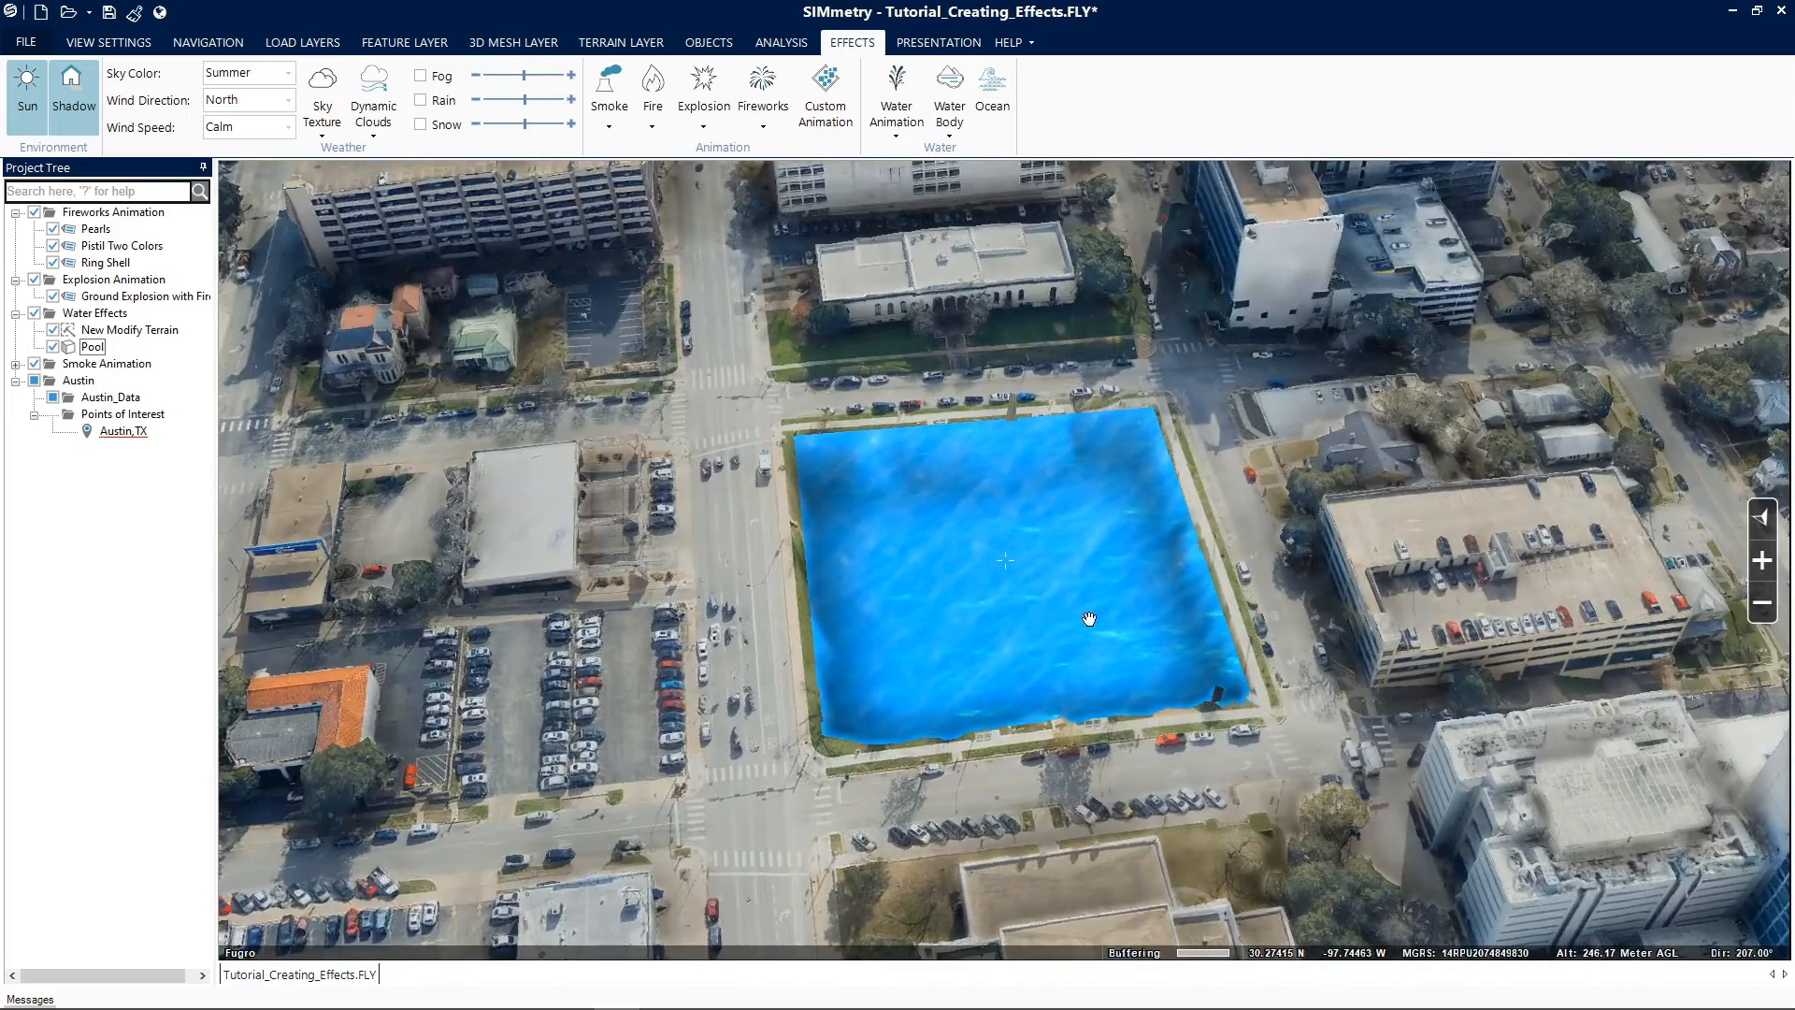
middle_click_drag(1088, 619, 1082, 645)
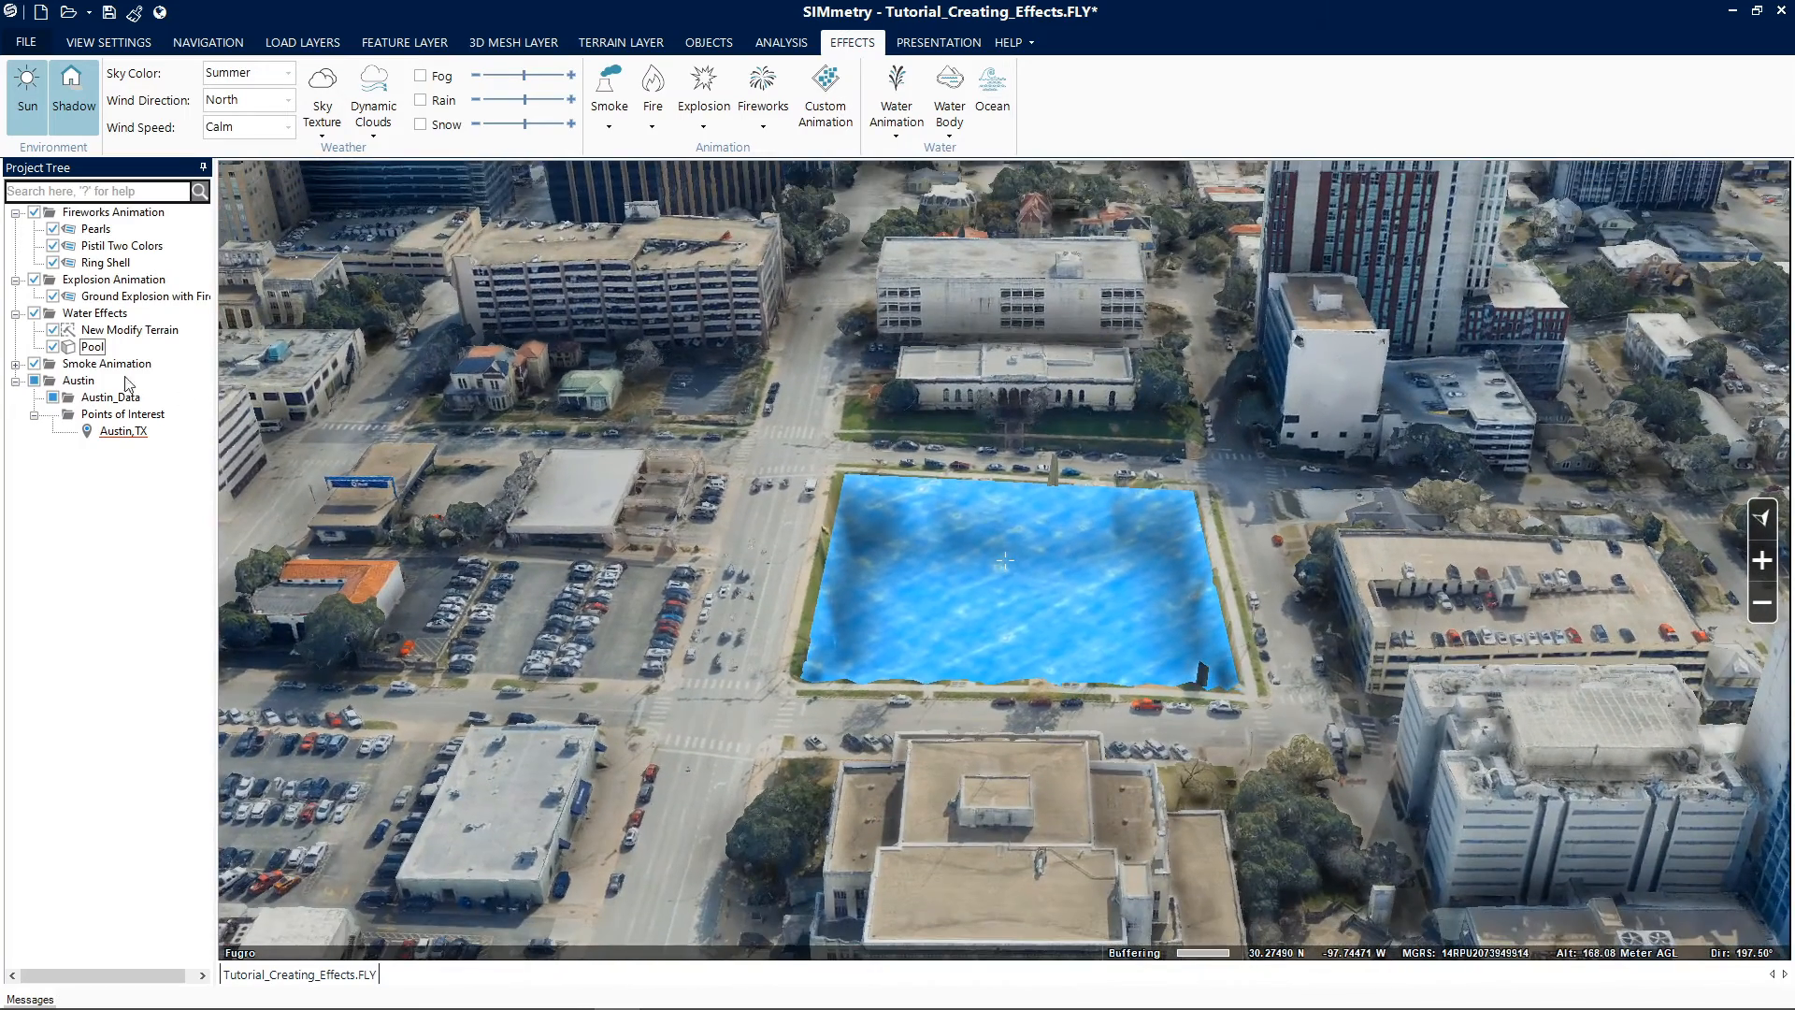
Fly to the chimney smoke effect in the Smoke Animation group and view it around the house roof.
double_click(107, 363)
left_click(111, 379)
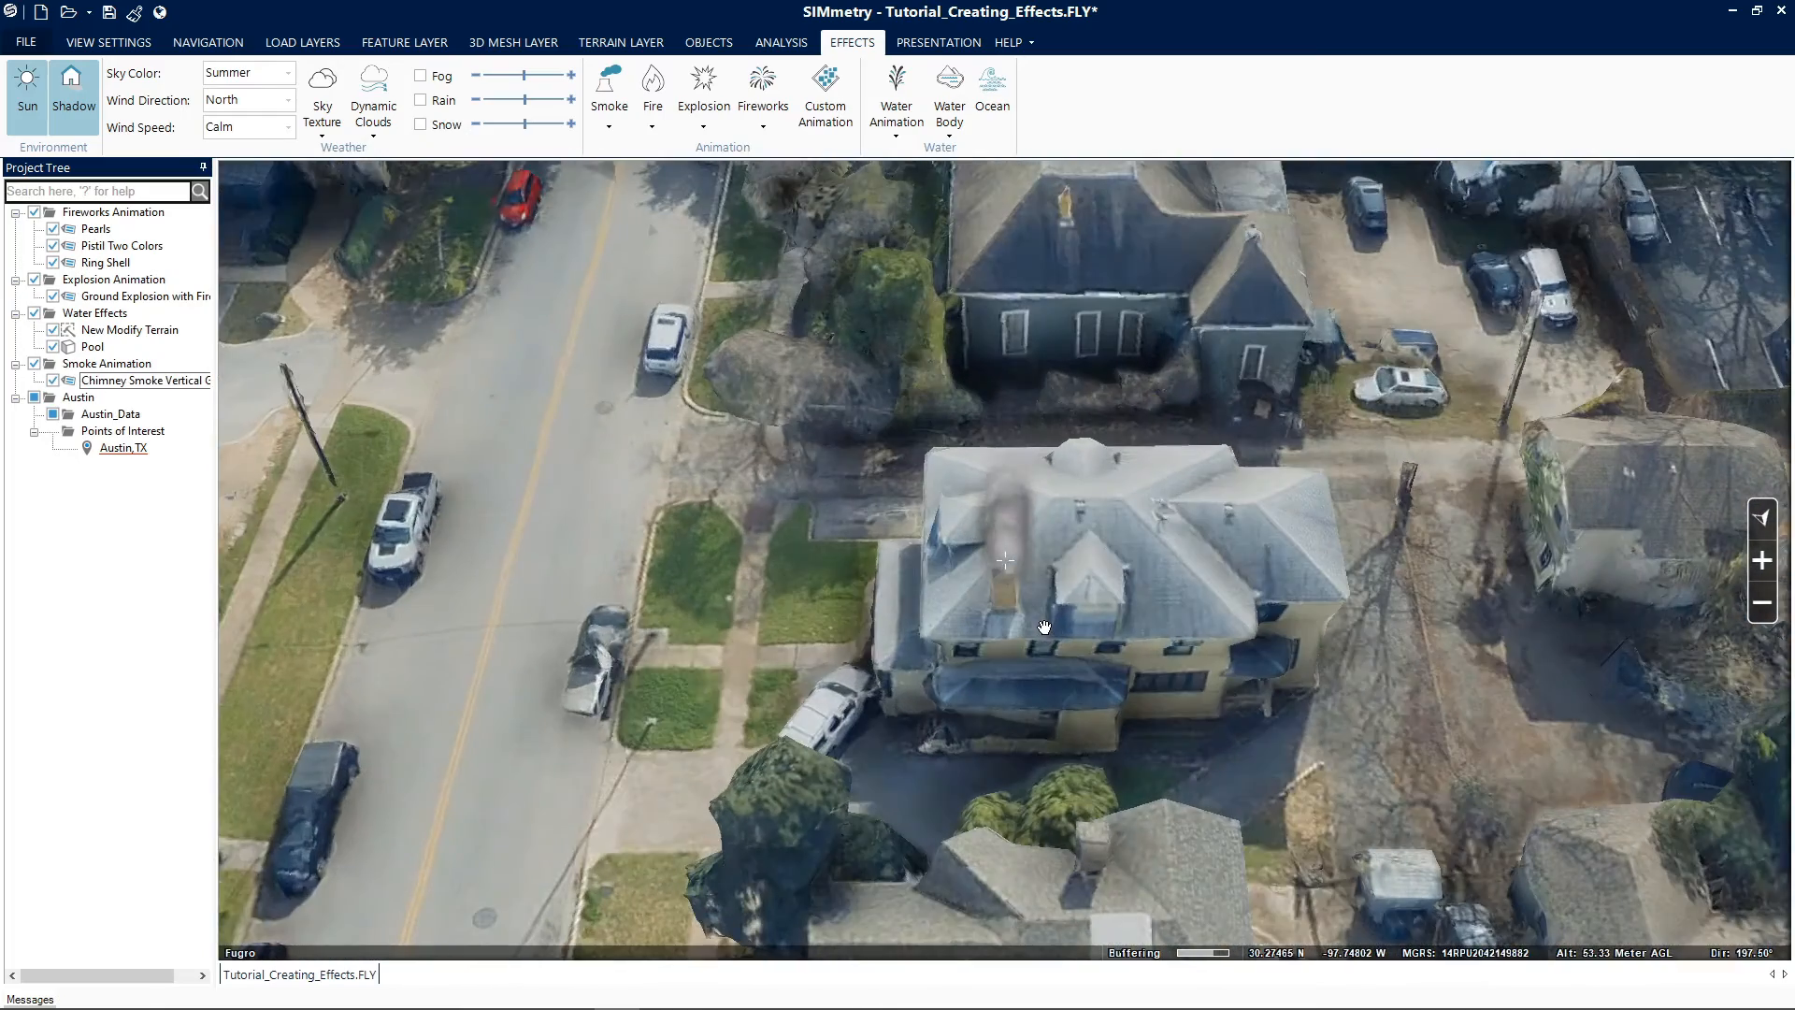
middle_click_drag(1037, 663, 1034, 705)
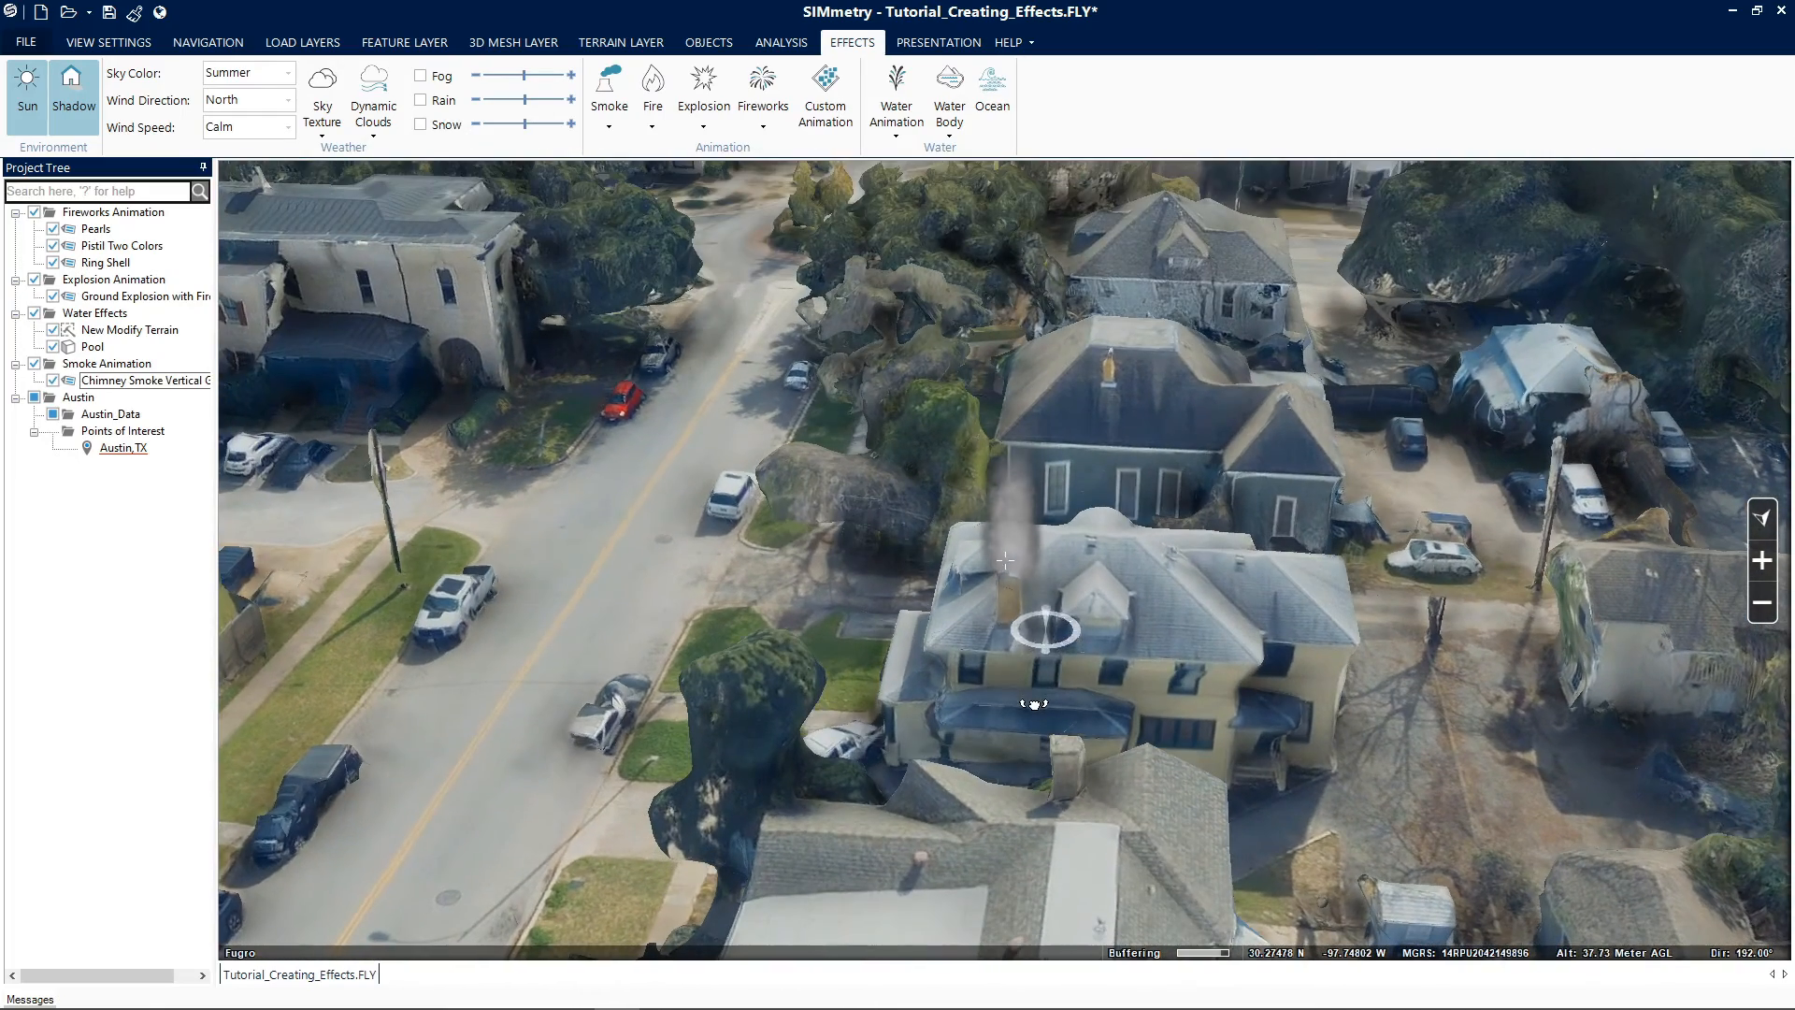